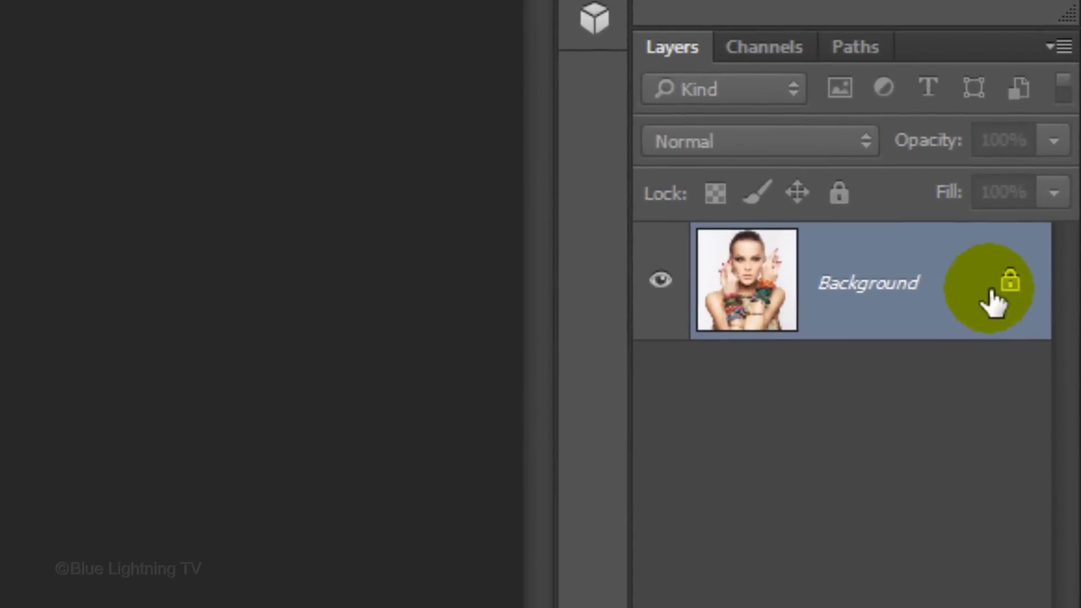
# Unlock the background layer, rename it 'Base', and convert it to a Smart Object.
pyautogui.click(1009, 282)
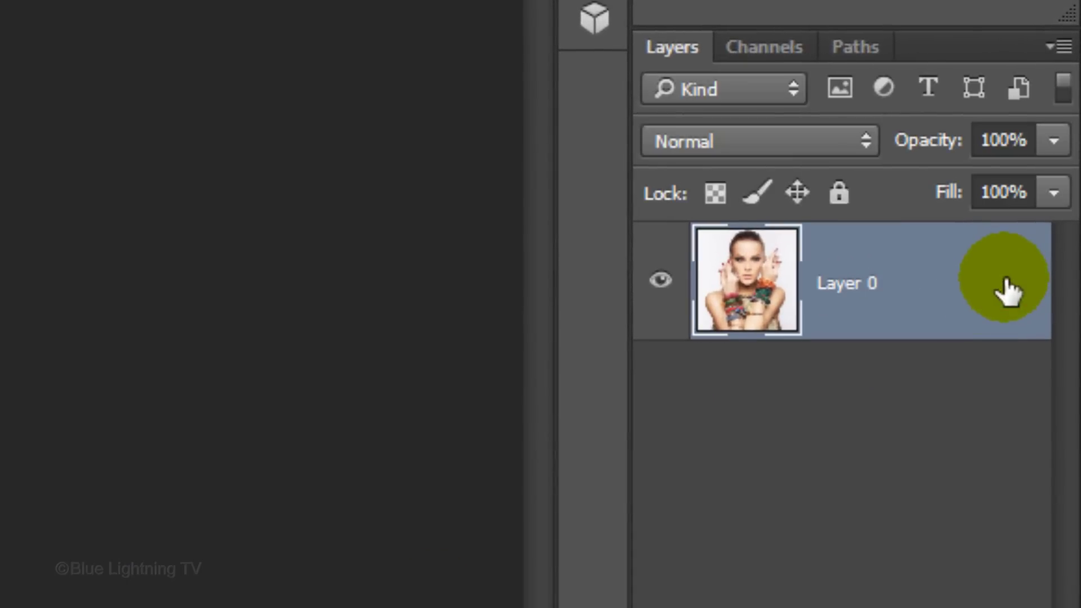
pyautogui.doubleClick(883, 283)
pyautogui.write('Base')
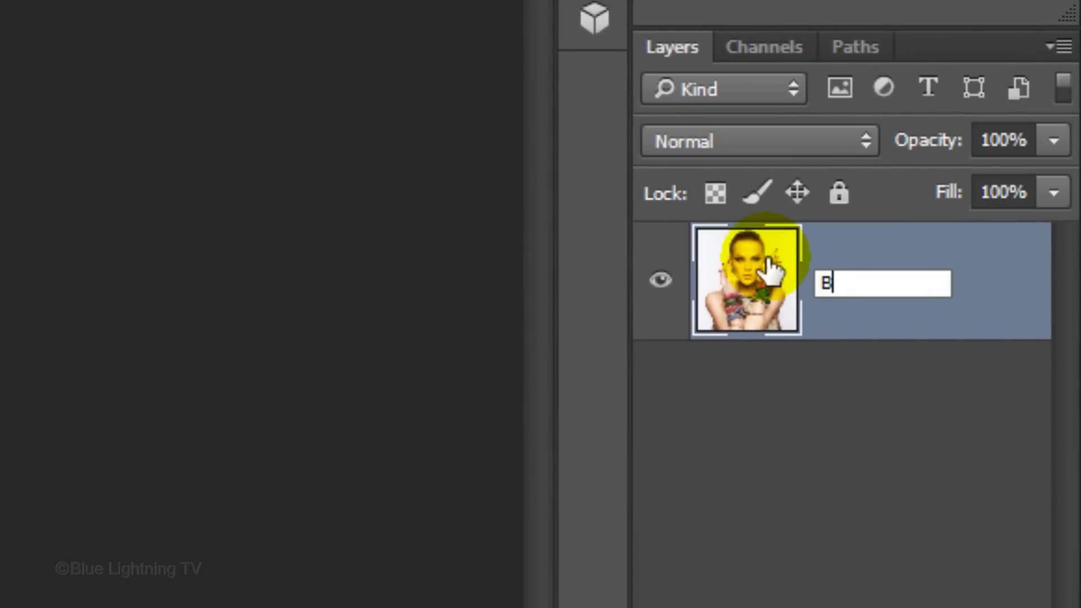
pyautogui.click(767, 271)
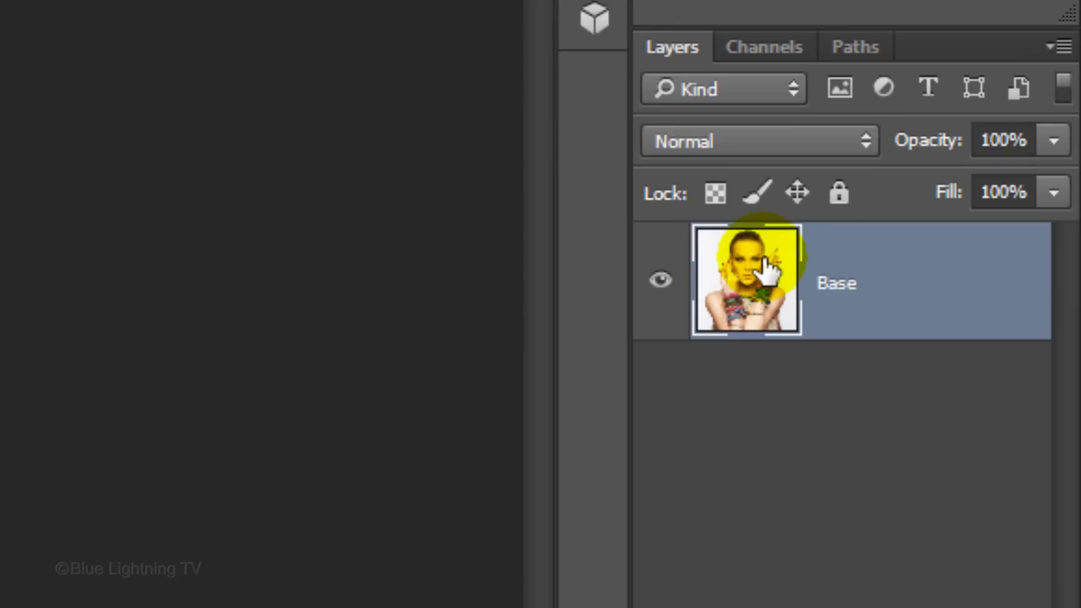
pyautogui.click(1050, 53)
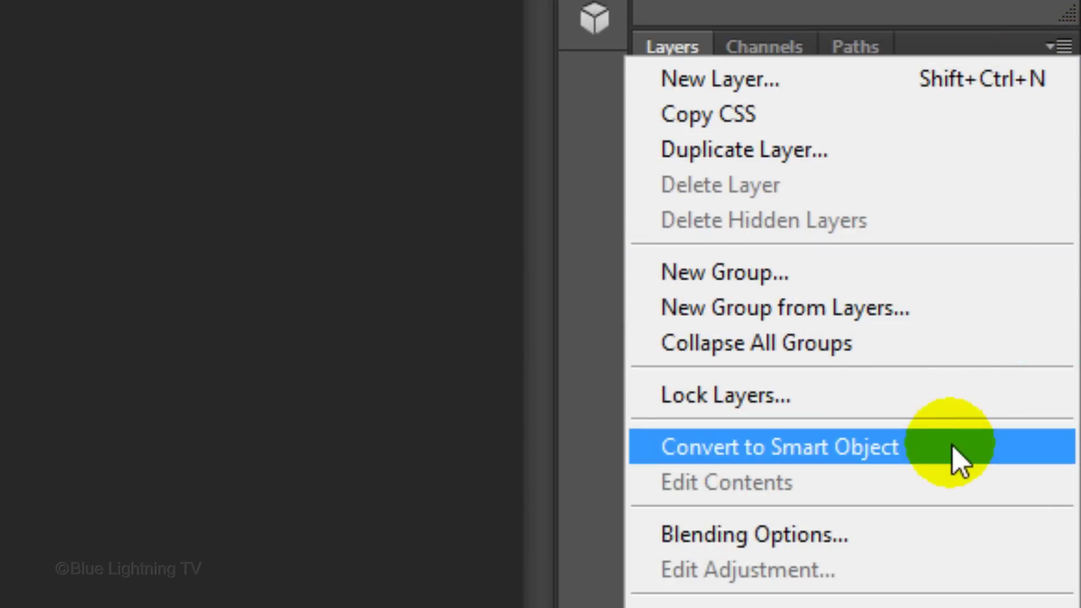
pyautogui.click(957, 461)
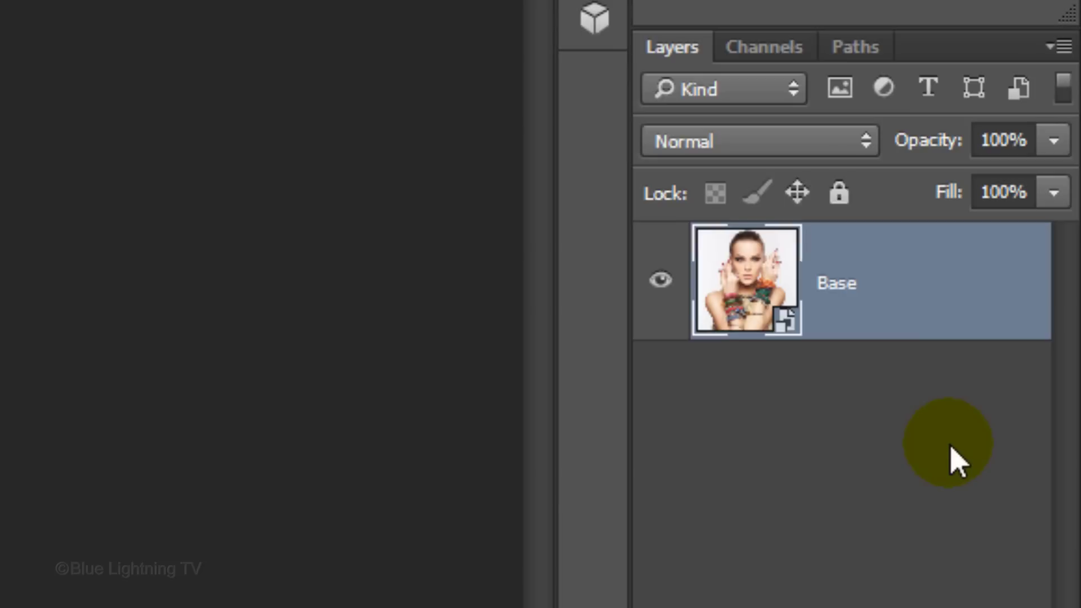
# Duplicate the Base layer and name the copy 'Smart Blur'.
pyautogui.hotkey('ctrl', 'j')
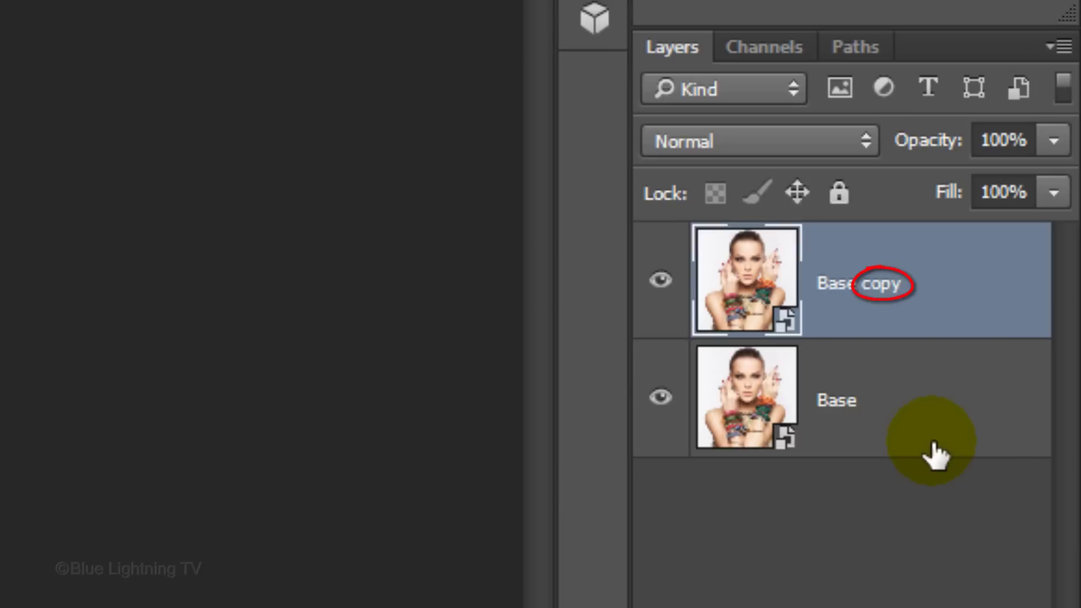
pyautogui.doubleClick(878, 284)
pyautogui.write('Smart Blur')
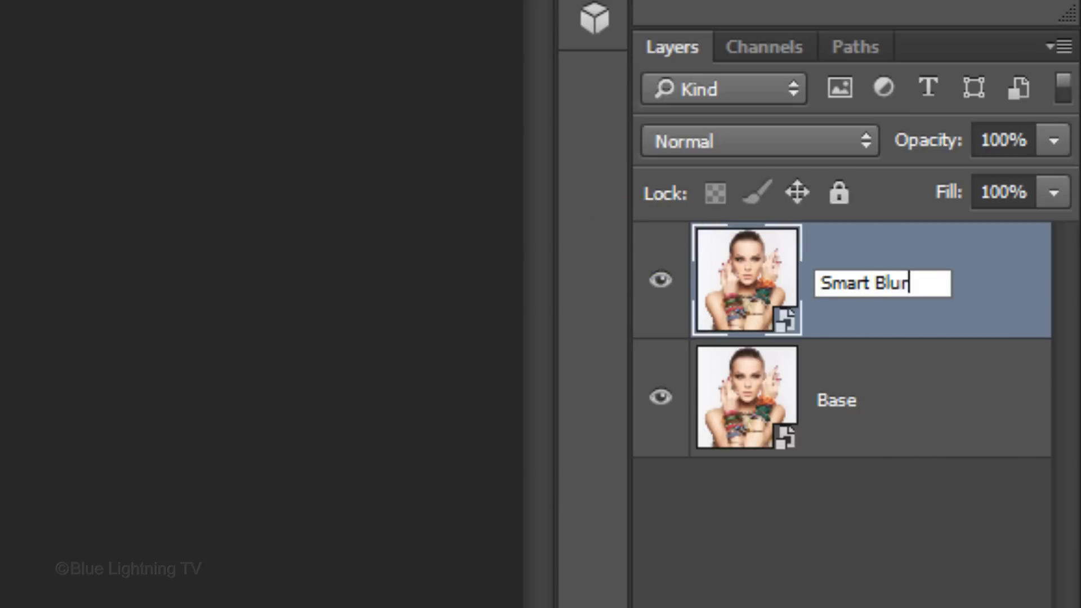
pyautogui.press('Return')
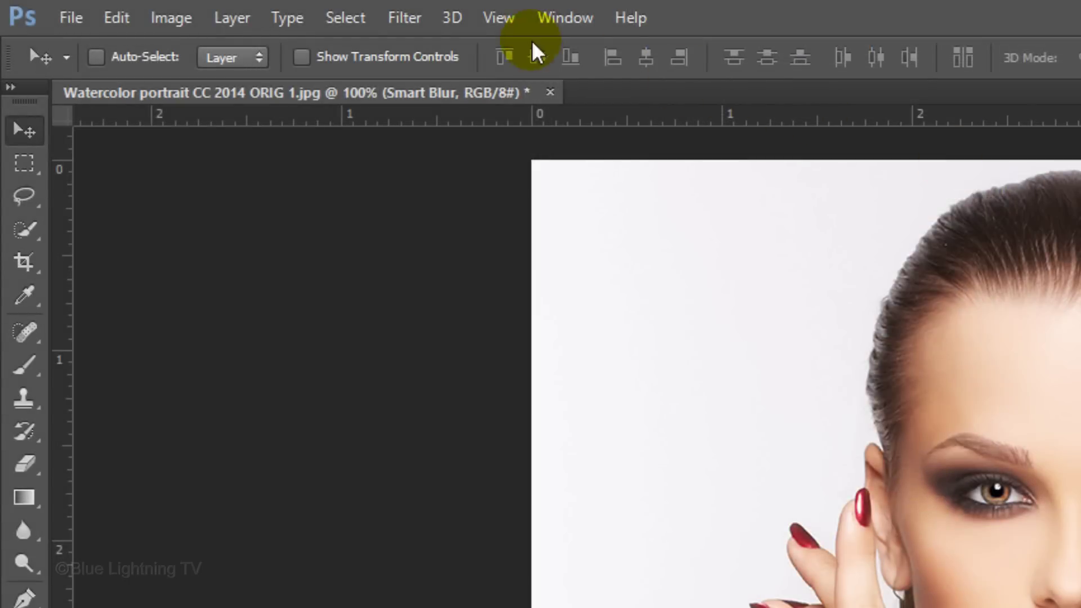
# Apply a Smart Blur filter (Radius 10, Threshold 20) to the Smart Blur layer.
pyautogui.click(413, 20)
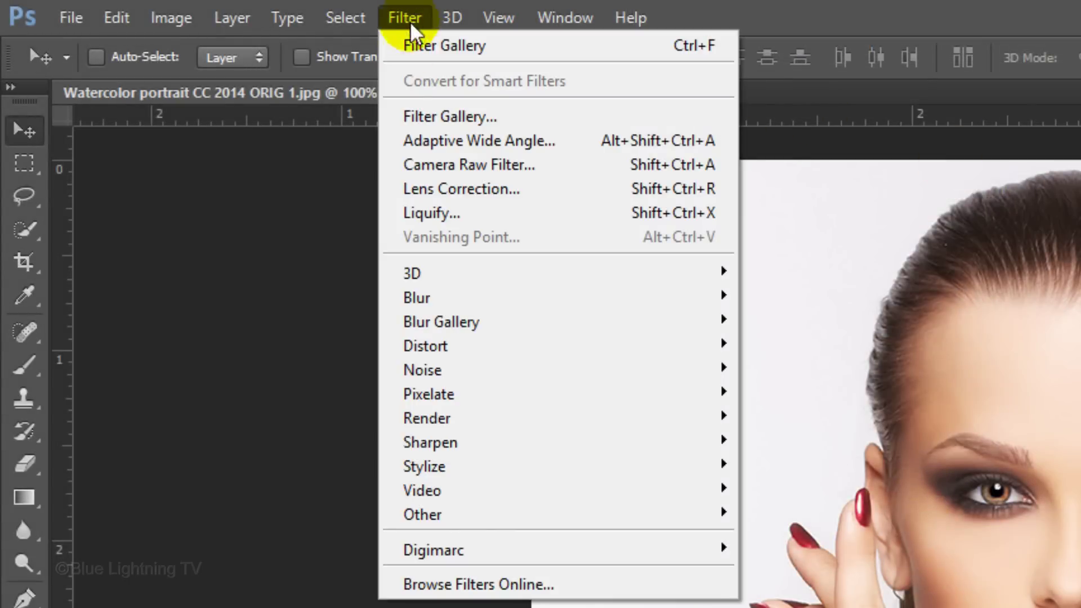
pyautogui.moveTo(389, 299)
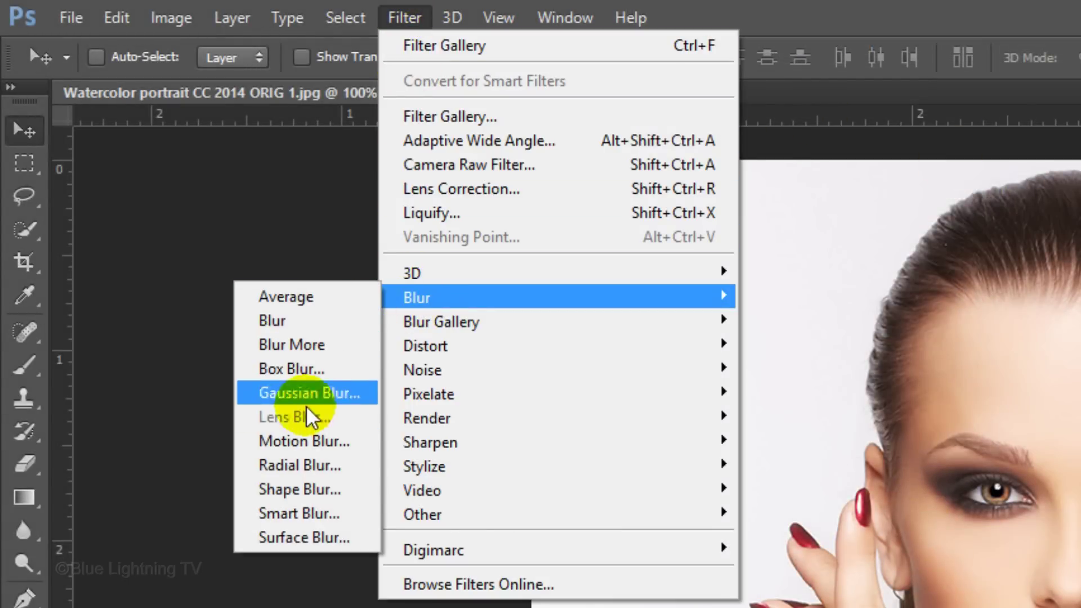
pyautogui.click(293, 513)
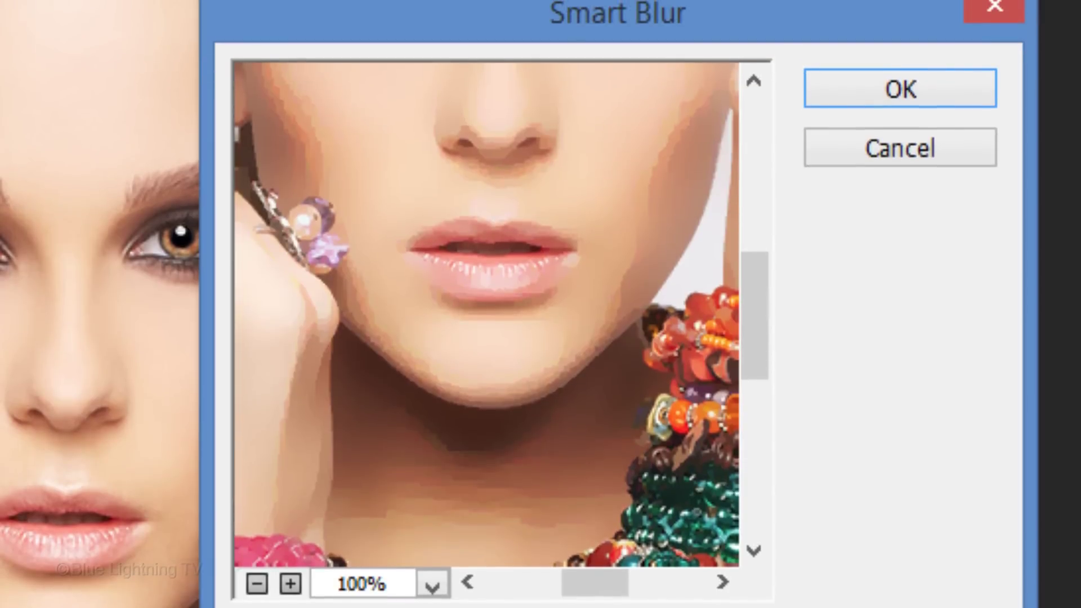
pyautogui.moveTo(495, 222); pyautogui.dragTo(491, 375)
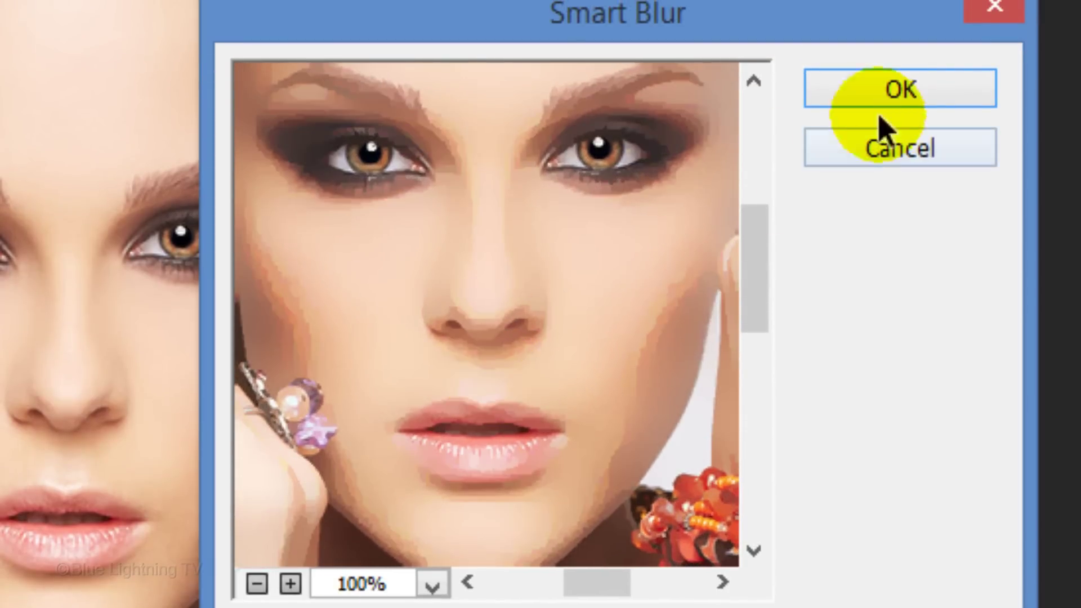
pyautogui.click(914, 90)
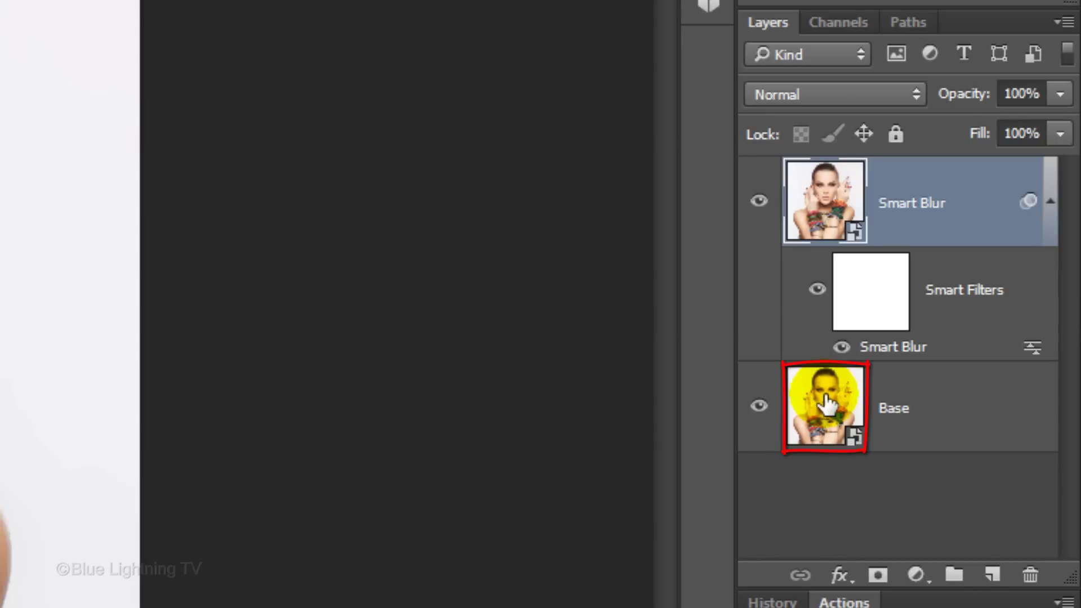
# Duplicate Base as 'Pencil Lines' and move it to the top of the layer stack.
pyautogui.click(827, 404)
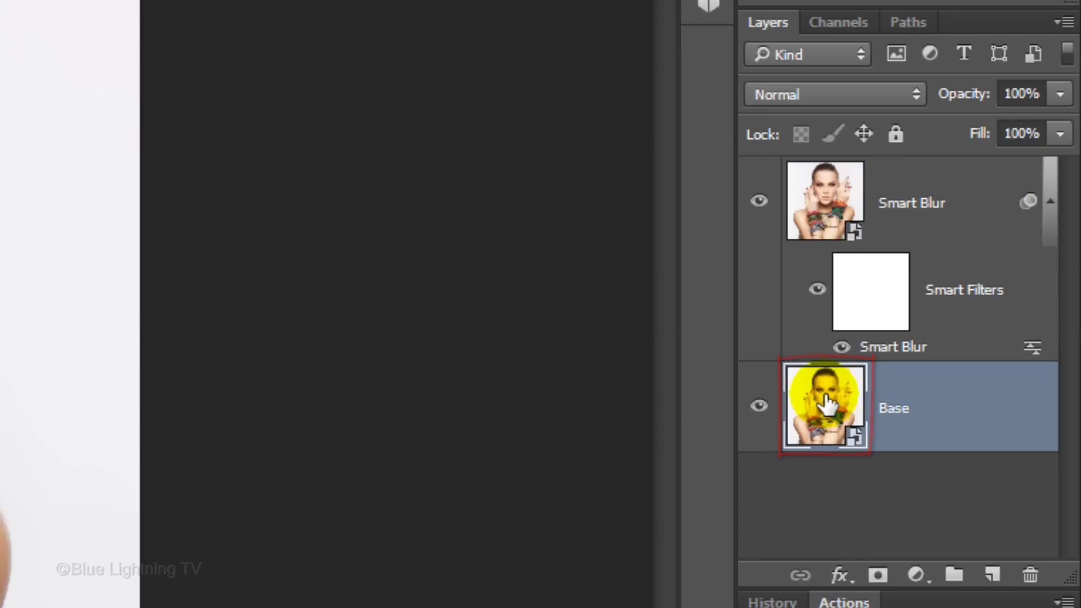
pyautogui.hotkey('ctrl', 'j')
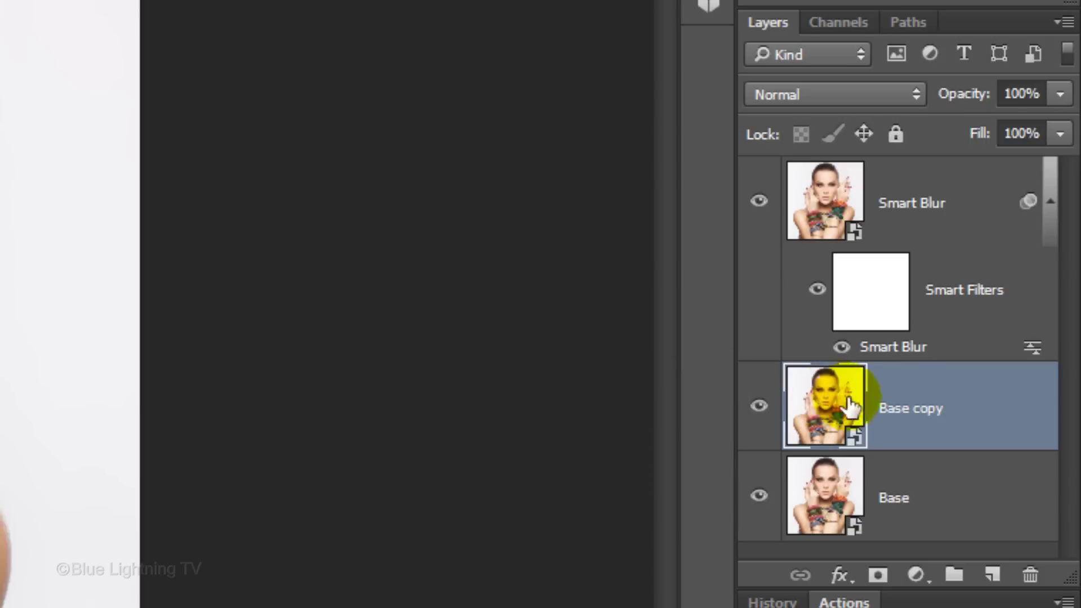
pyautogui.doubleClick(903, 406)
pyautogui.write('Pencil Lines')
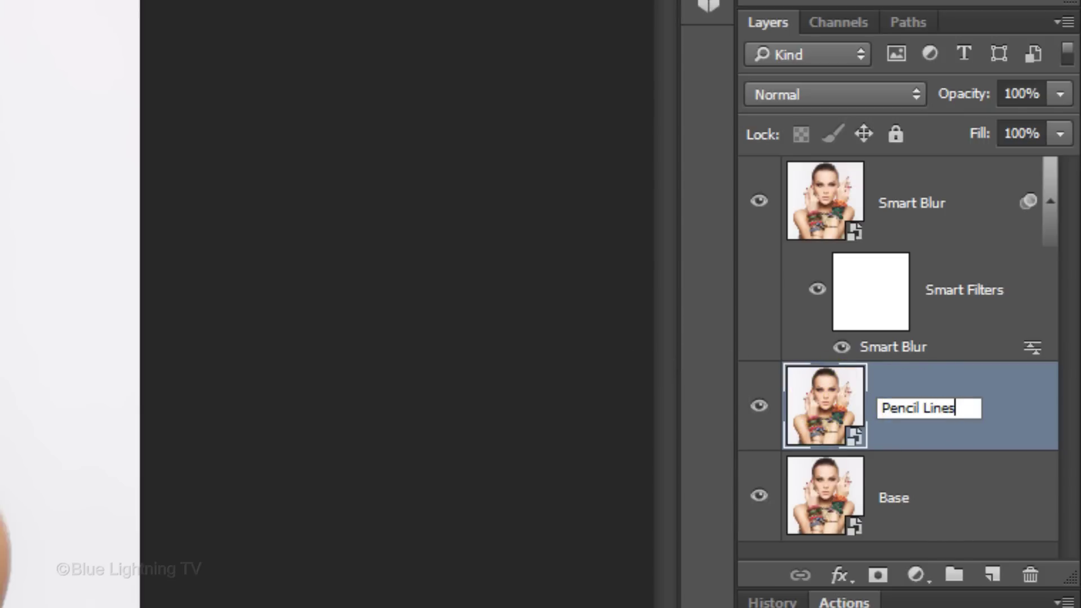
pyautogui.press('Return')
pyautogui.moveTo(822, 410)
pyautogui.mouseDown()
pyautogui.moveTo(832, 415)
pyautogui.moveTo(848, 160)
pyautogui.moveTo(855, 167)
pyautogui.mouseUp()
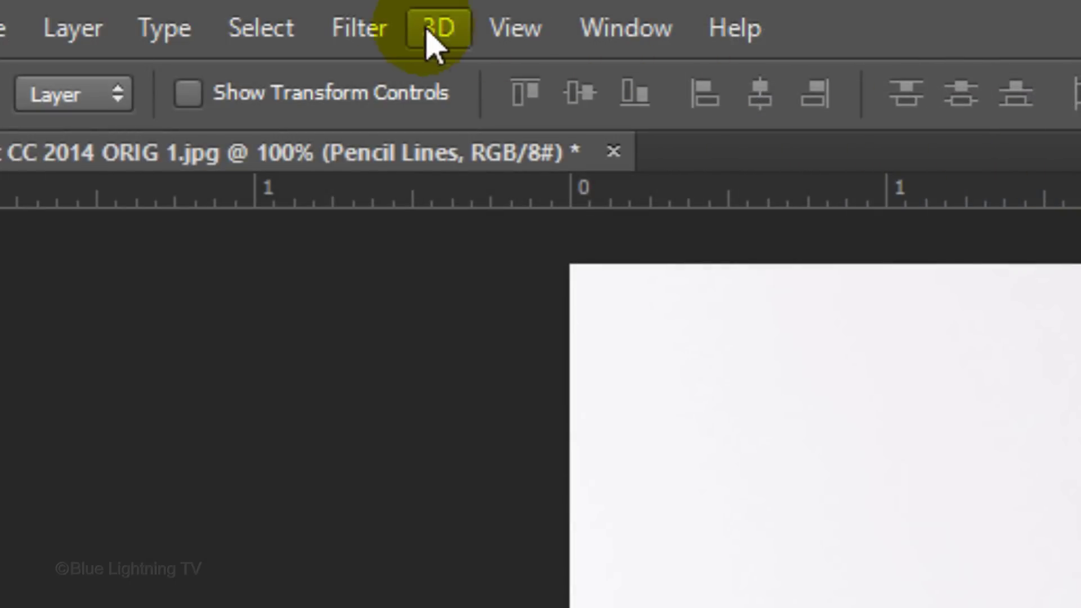
# Apply Glowing Edges (Width 1, Brightness 15, Smoothness 15) from the Filter Gallery.
pyautogui.click(361, 29)
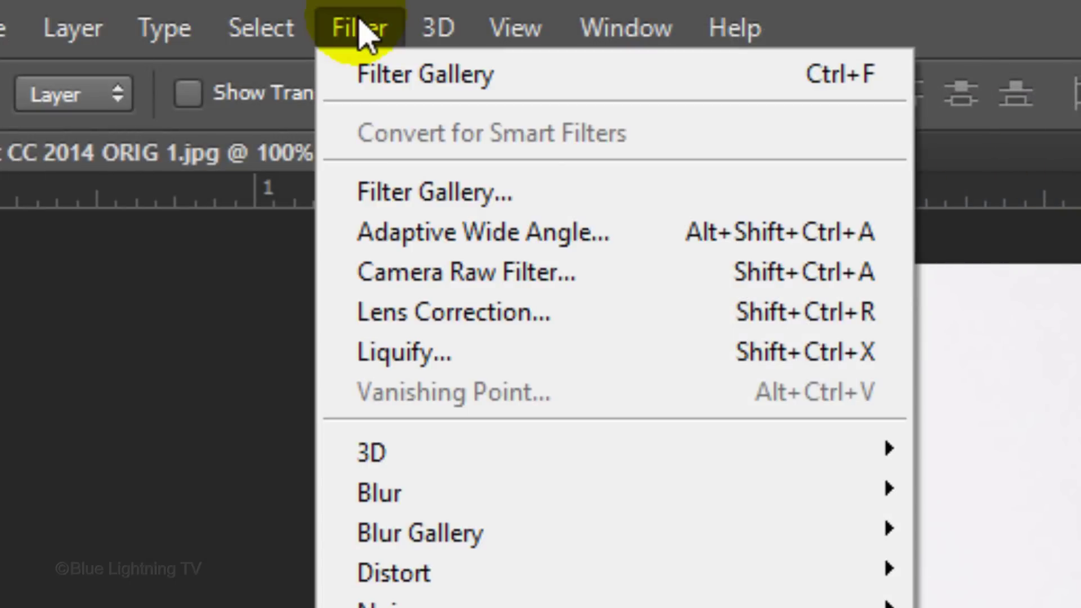
pyautogui.click(400, 191)
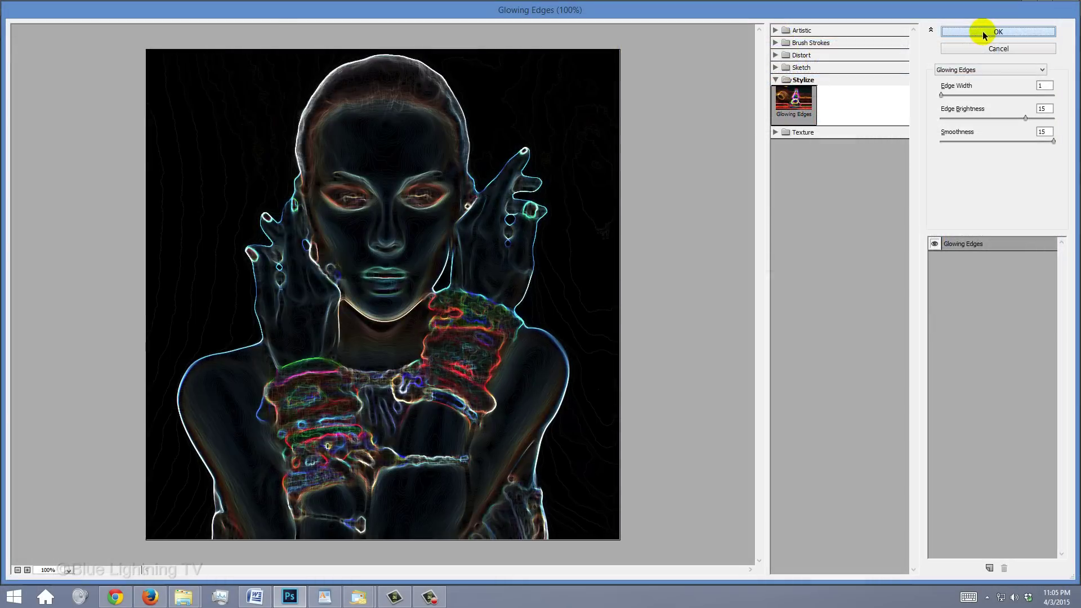
pyautogui.click(984, 32)
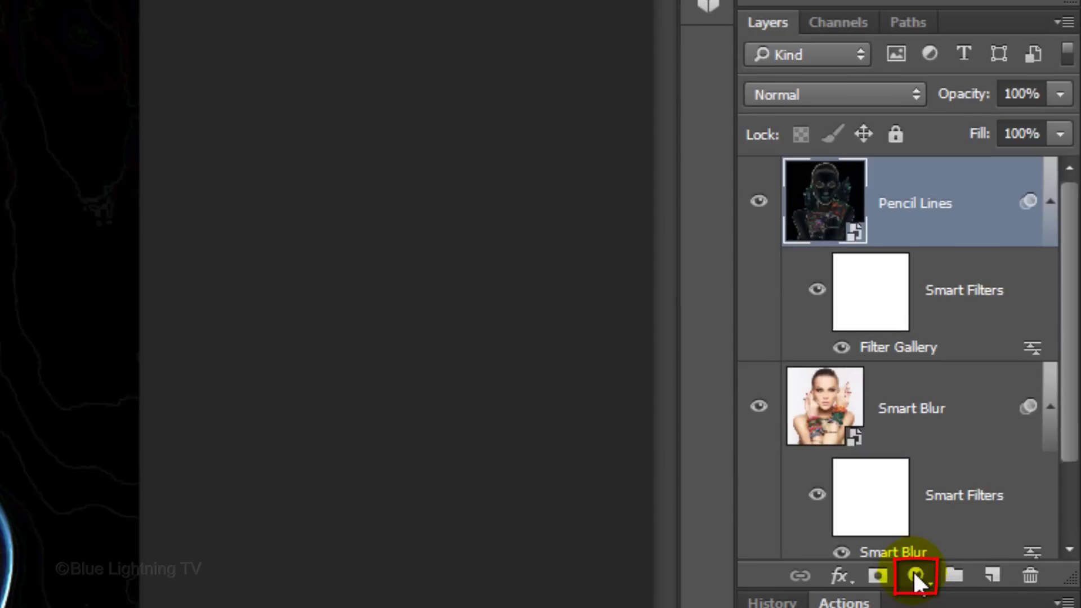
# Add an Invert adjustment layer clipped to Pencil Lines.
pyautogui.click(914, 571)
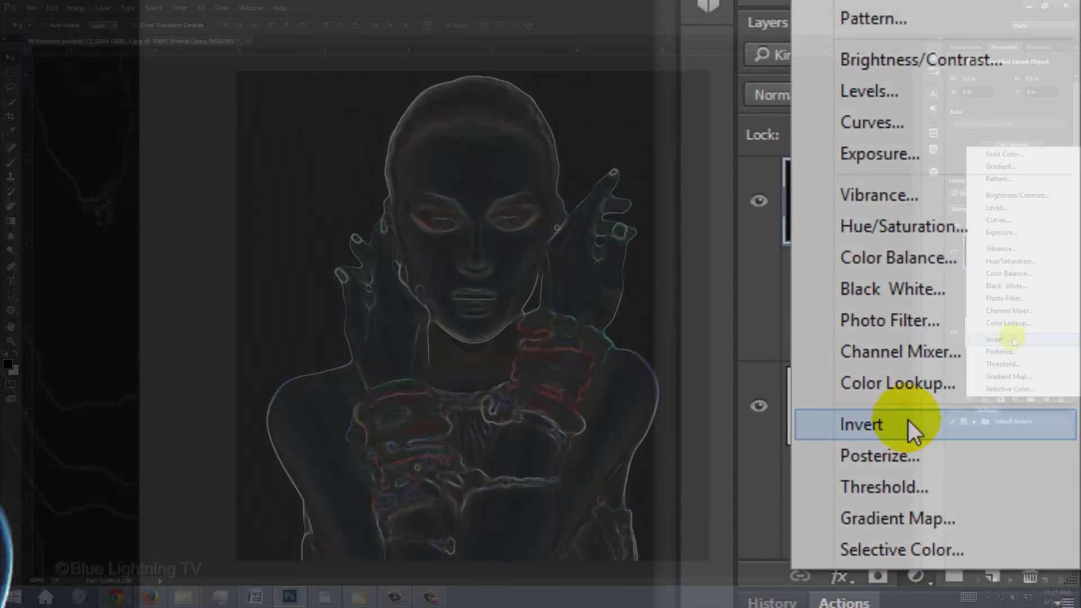
pyautogui.click(908, 421)
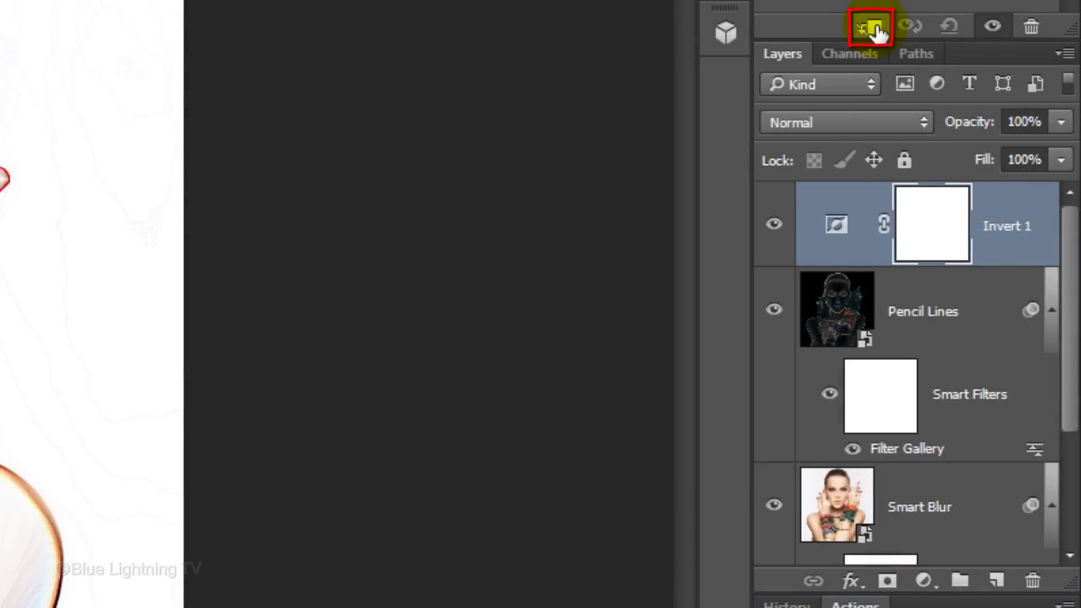
pyautogui.click(873, 29)
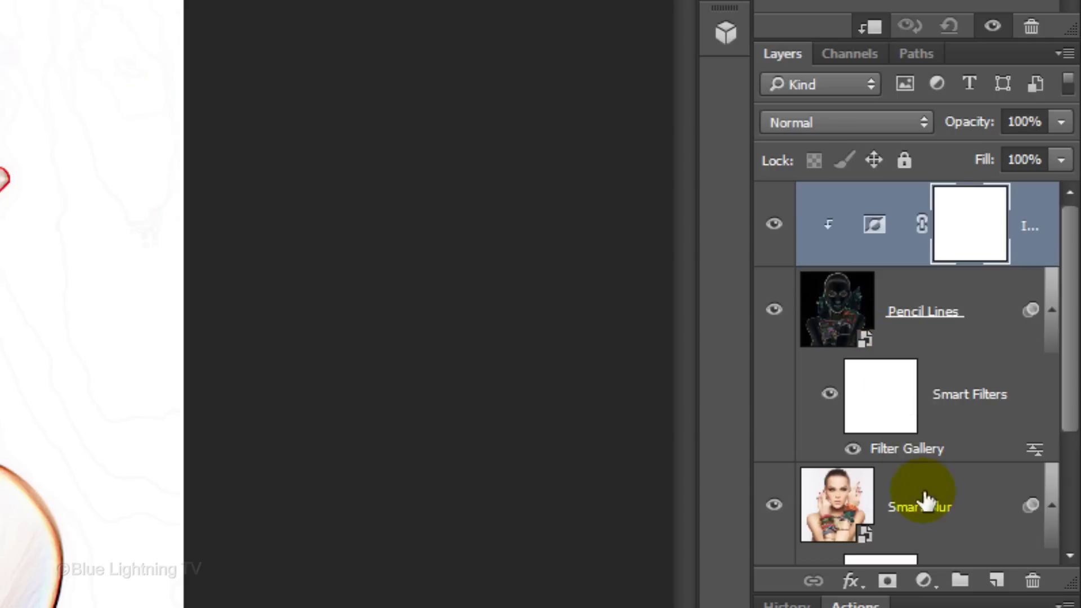
# Add a clipped Black & White adjustment in Multiply mode at 56% opacity.
pyautogui.click(924, 581)
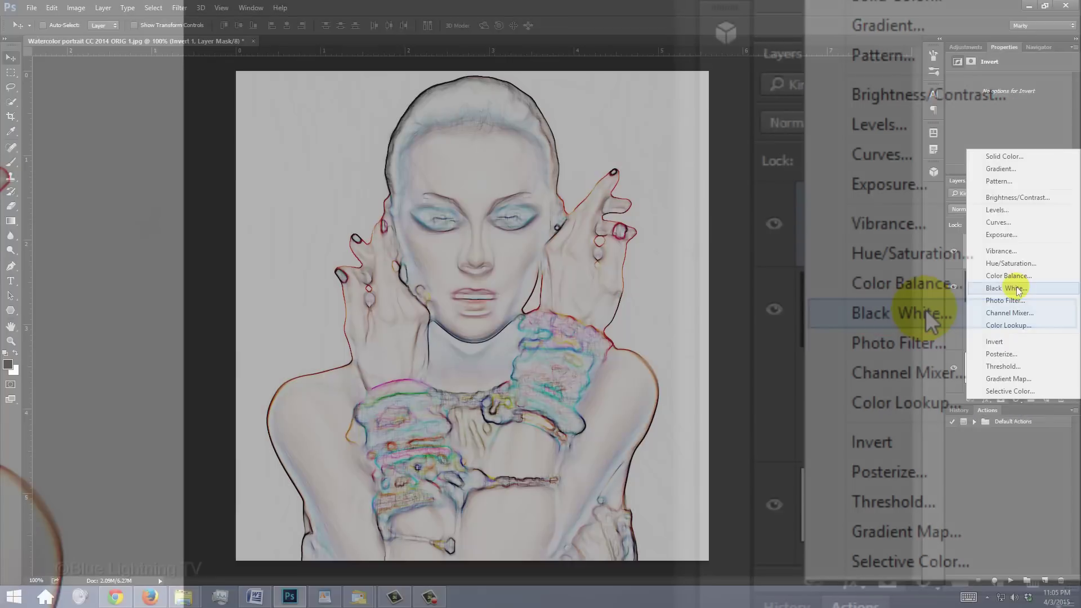
pyautogui.click(926, 313)
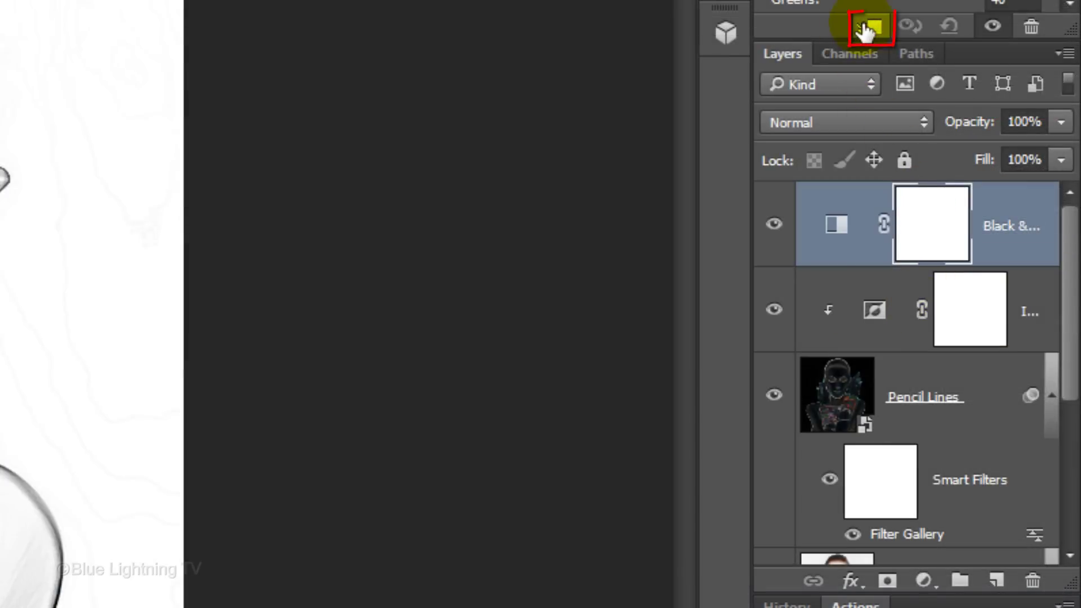
pyautogui.click(869, 28)
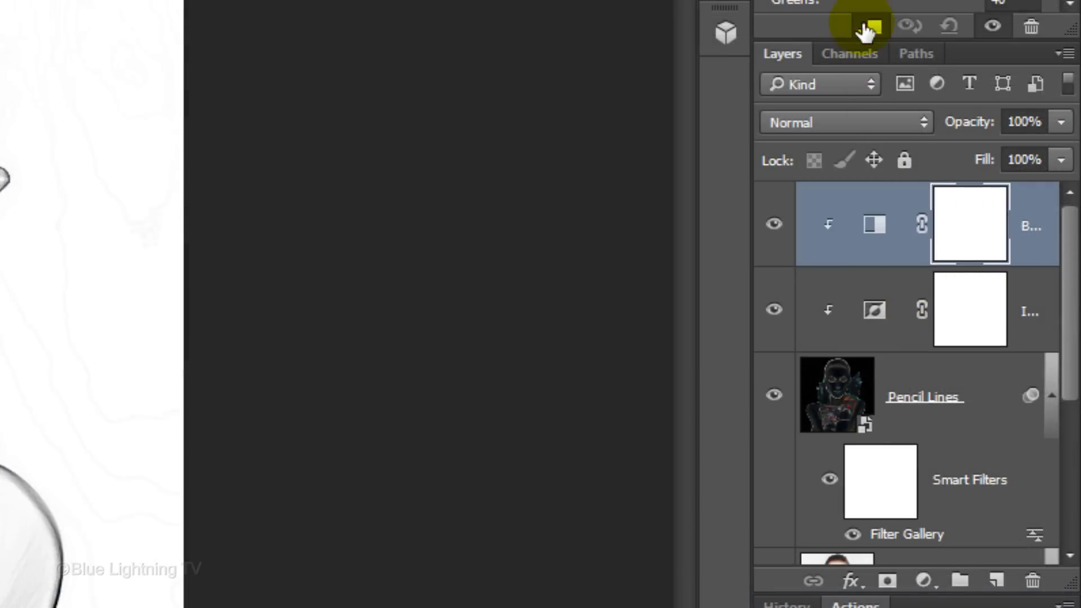
pyautogui.click(853, 121)
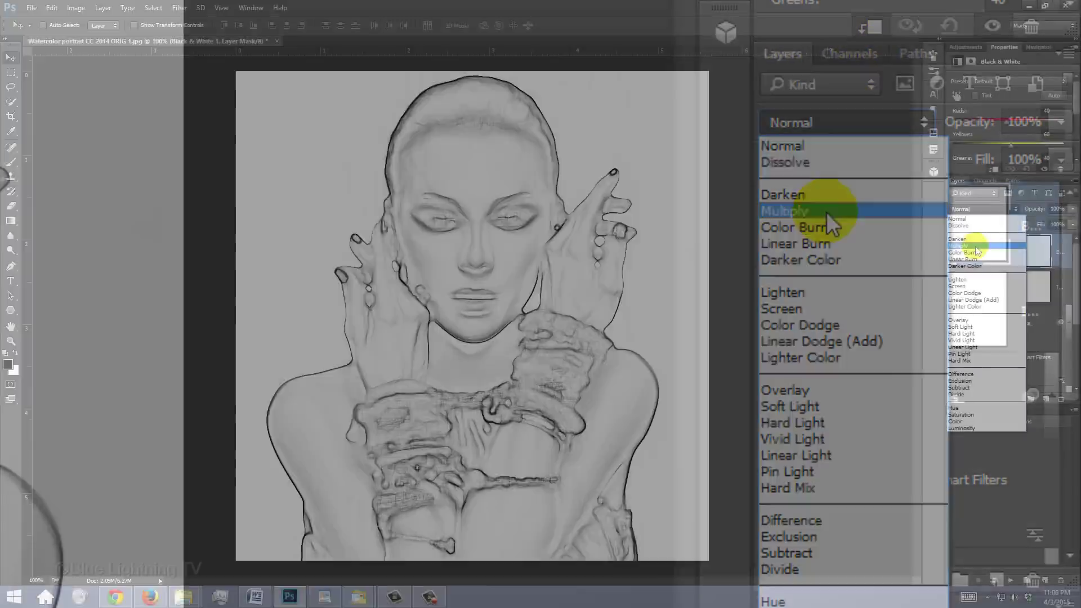
pyautogui.click(826, 212)
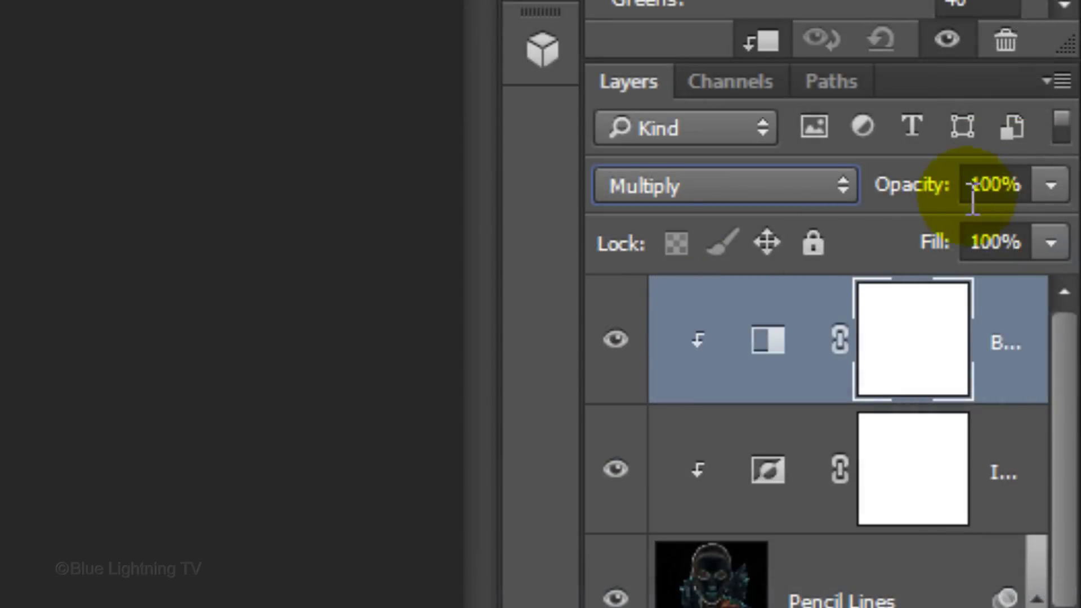
pyautogui.click(1057, 208)
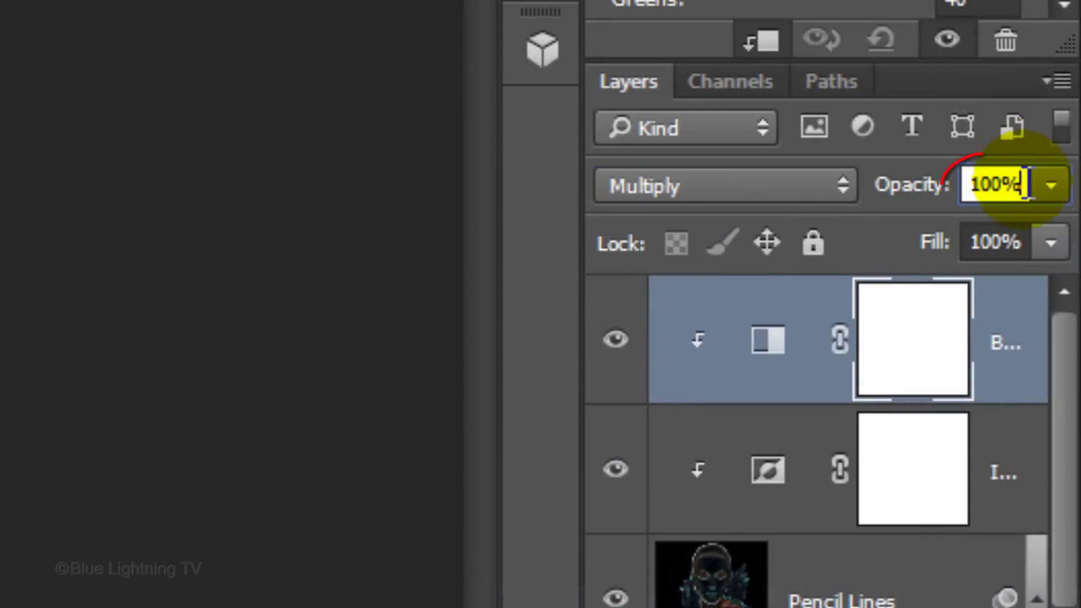
pyautogui.write('56')
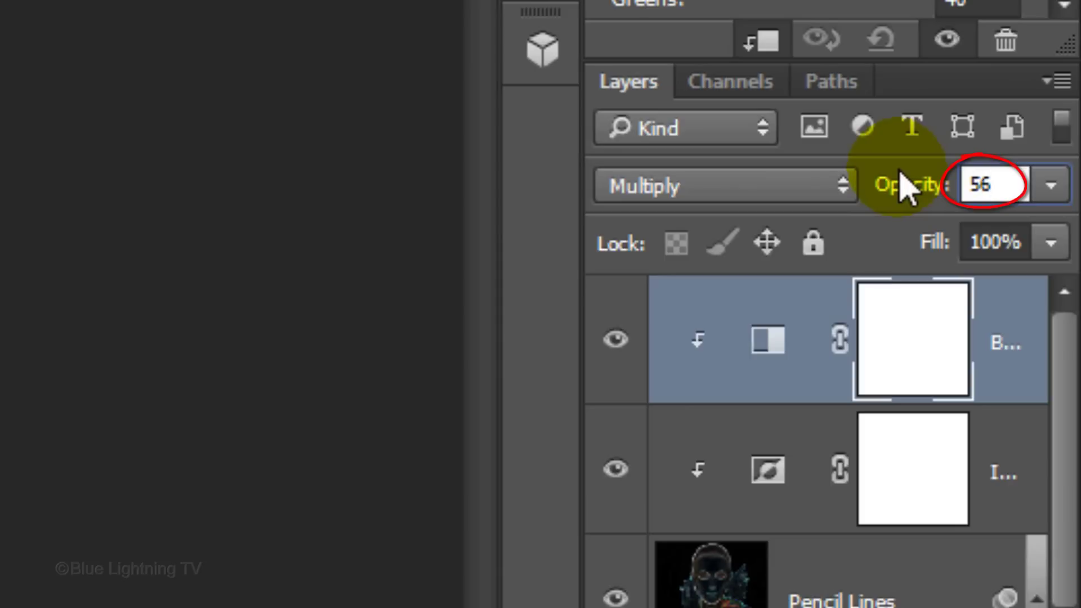
pyautogui.press('Return')
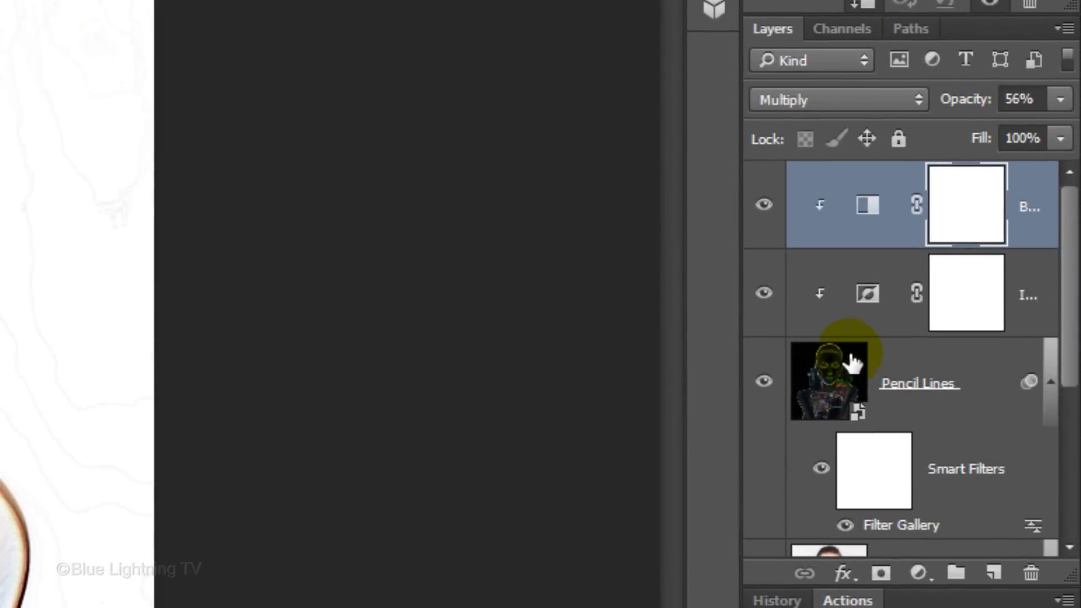
# Set the Pencil Lines layer's blend mode to Multiply.
pyautogui.hotkey('alt', 'shift', 'n')
pyautogui.click(836, 388)
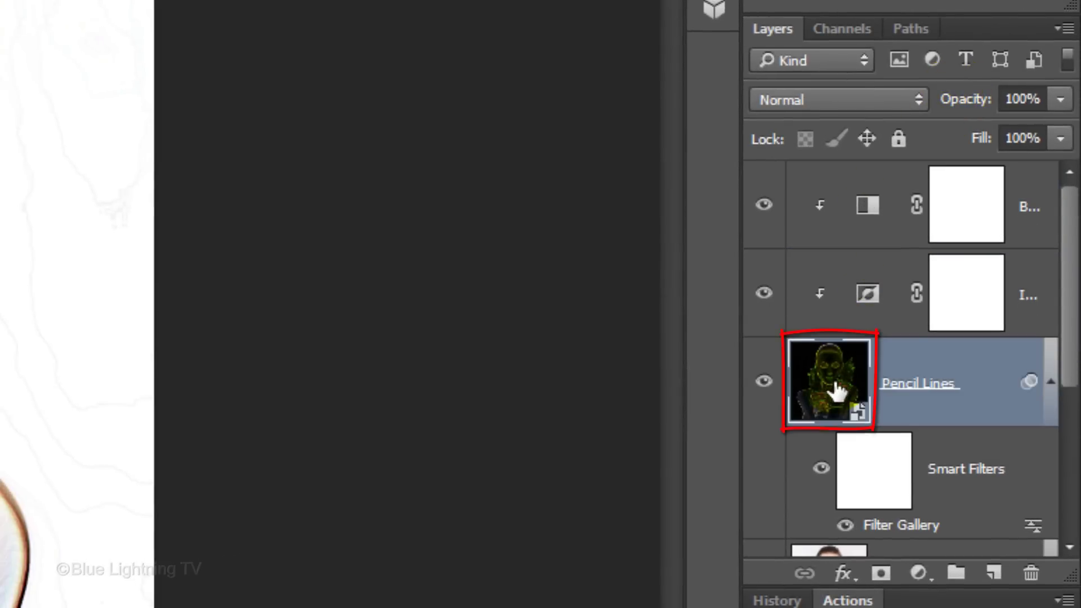
pyautogui.click(844, 100)
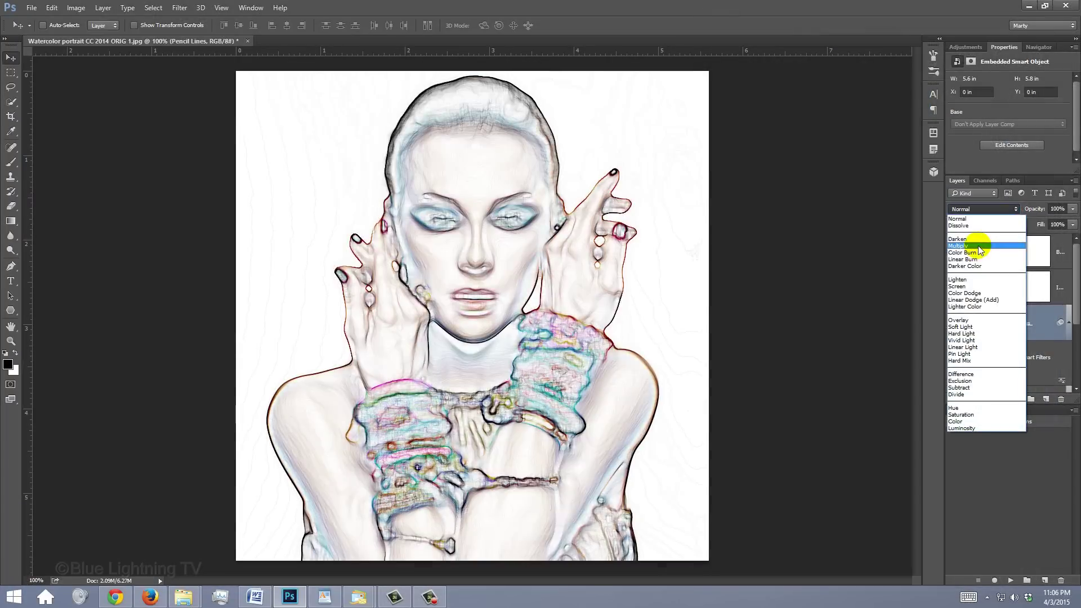
pyautogui.click(826, 191)
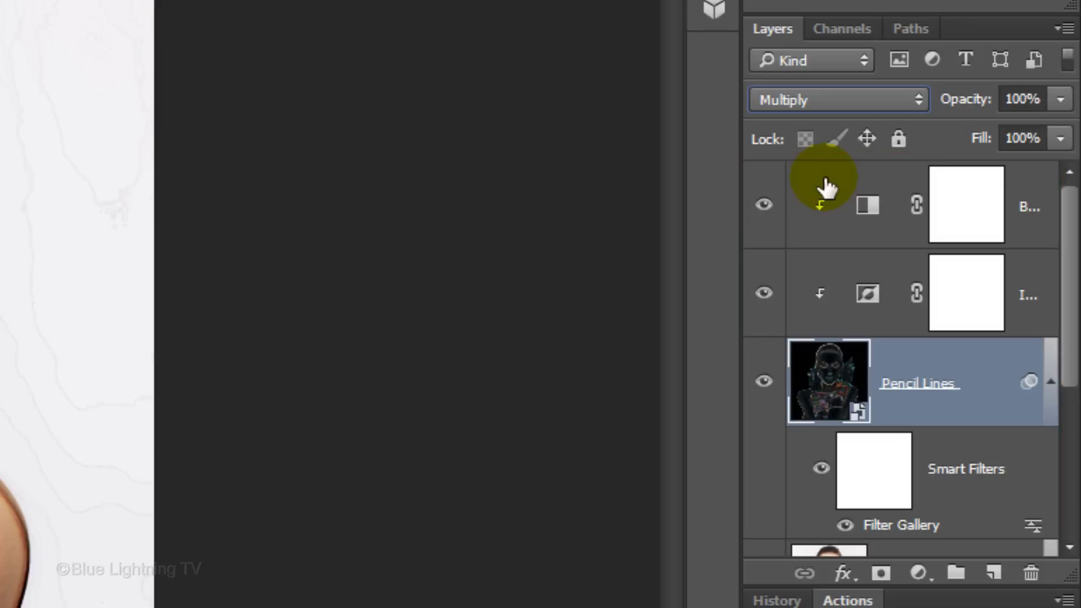
# Group Pencil Lines with its two adjustments into a group named 'Pencil Lines'.
pyautogui.keyDown('shift'); pyautogui.click(827, 185); pyautogui.keyUp('shift')
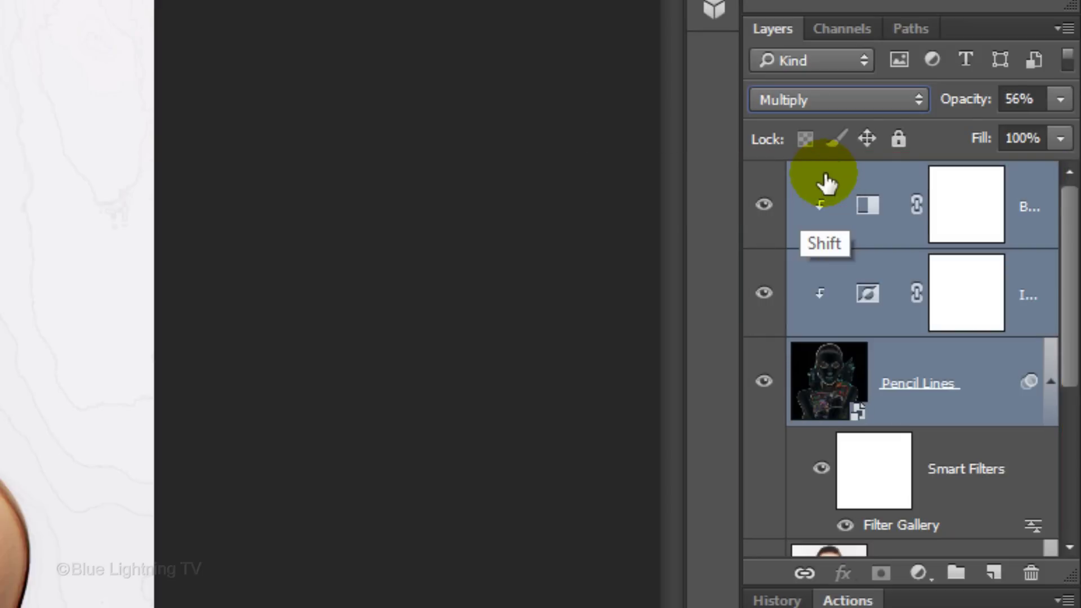
pyautogui.hotkey('ctrl', 'g')
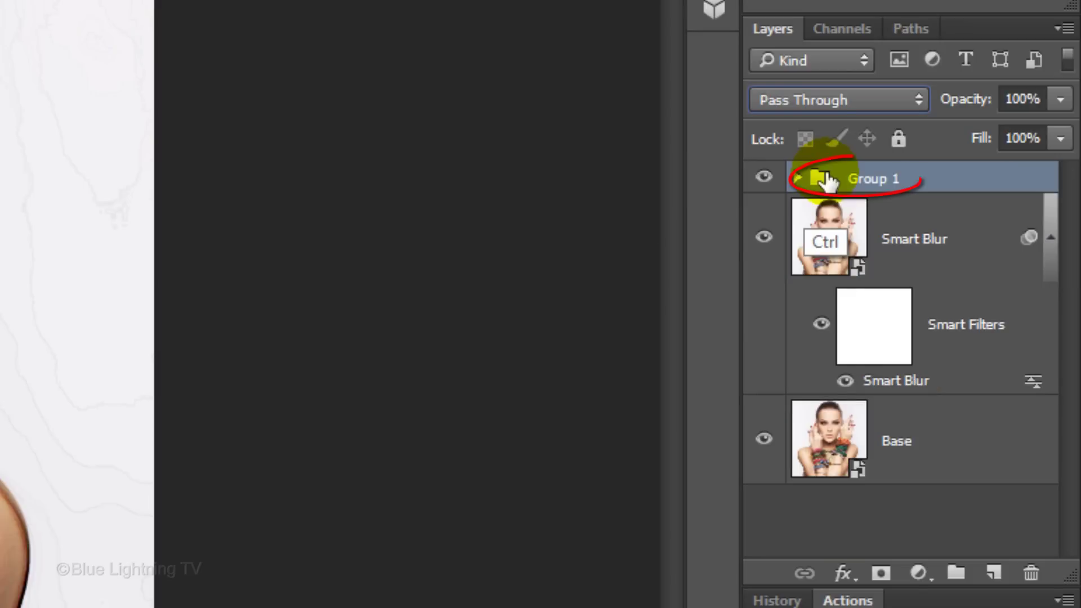
pyautogui.doubleClick(869, 179)
pyautogui.write('Pencil Lines')
pyautogui.click(776, 173)
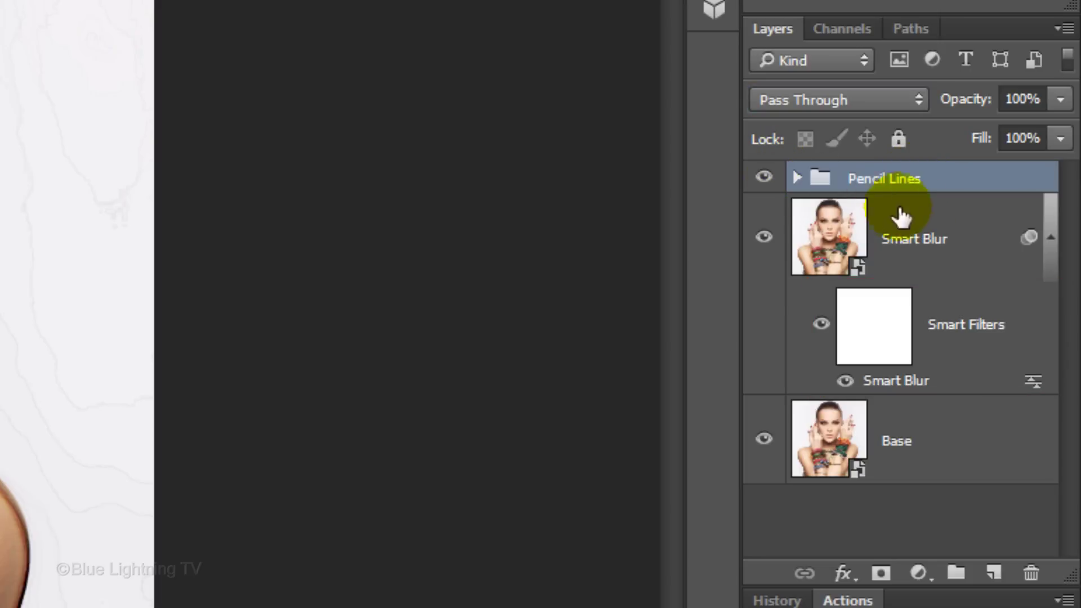
pyautogui.click(1051, 241)
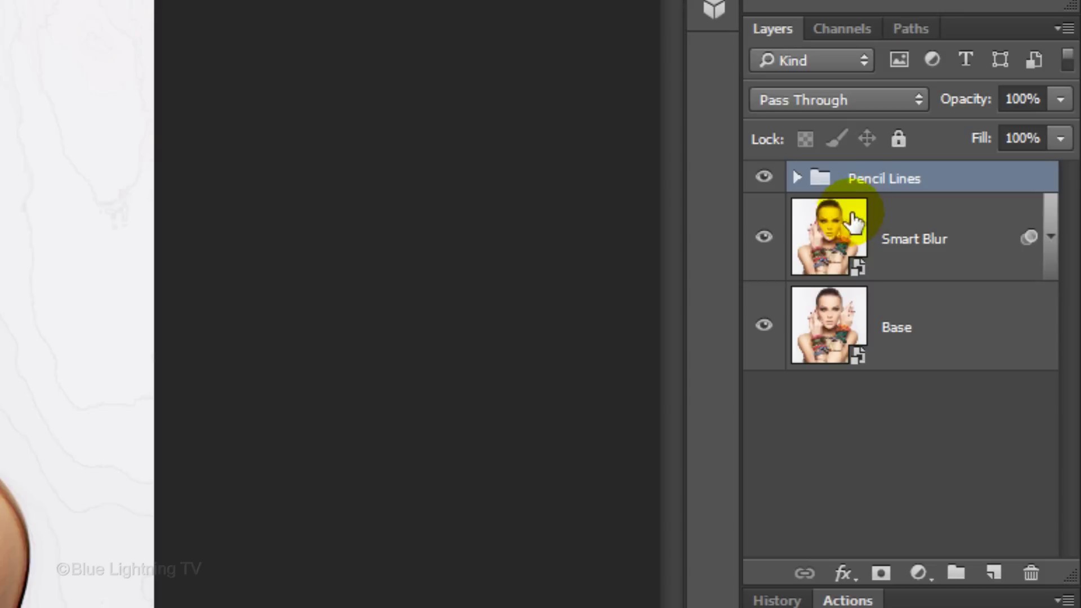
# Duplicate the Smart Blur layer, rename the copy 'Brush', and make it visible.
pyautogui.click(832, 228)
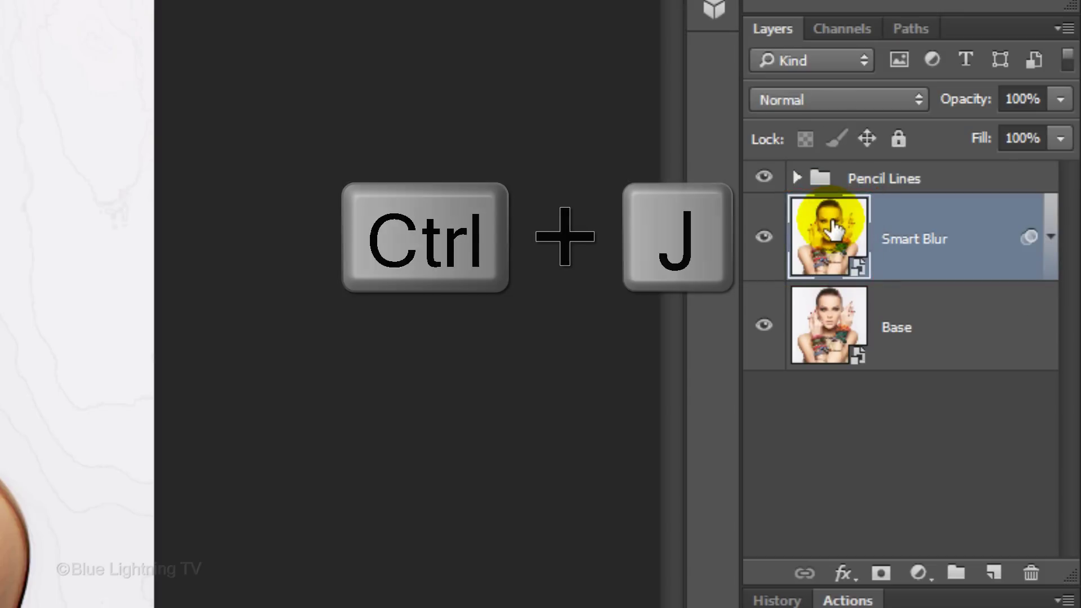
pyautogui.hotkey('ctrl', 'j')
pyautogui.doubleClick(933, 241)
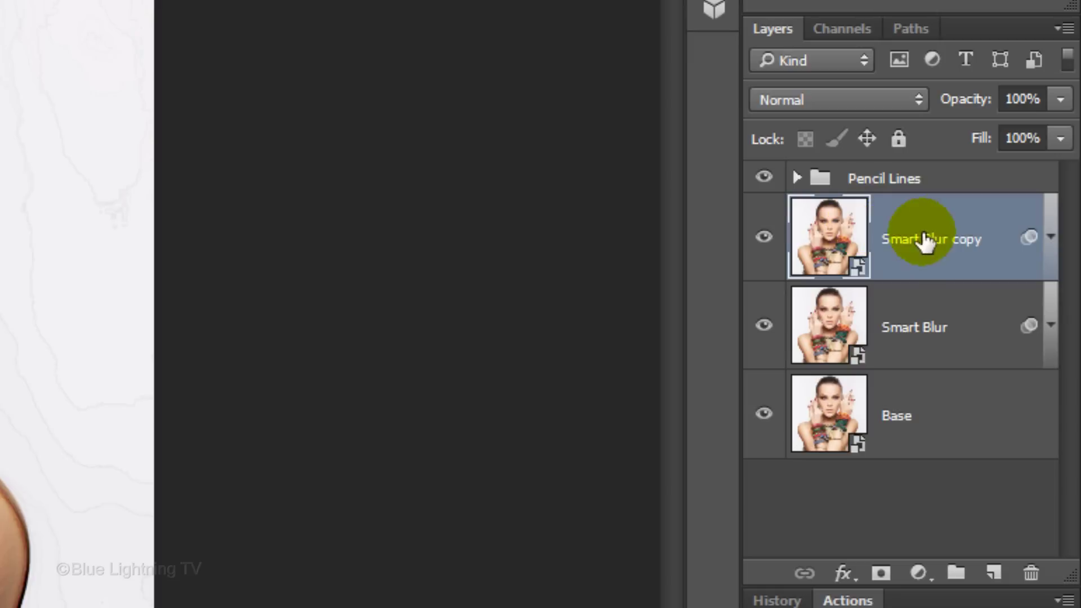
pyautogui.click(986, 239)
pyautogui.hotkey('ctrl', 'a')
pyautogui.write('Brush')
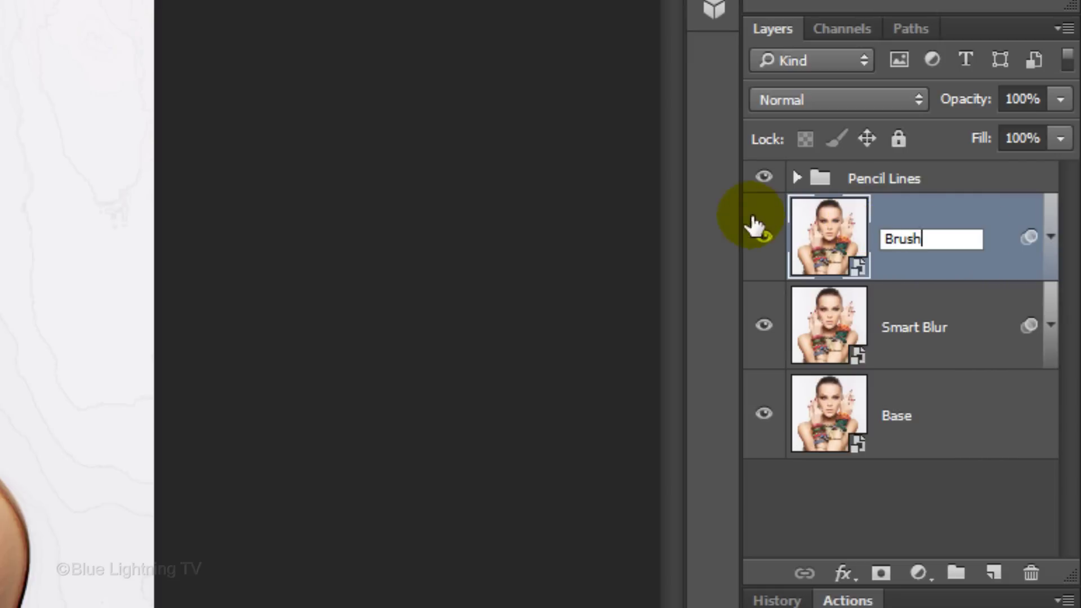
pyautogui.press('Return')
pyautogui.click(757, 228)
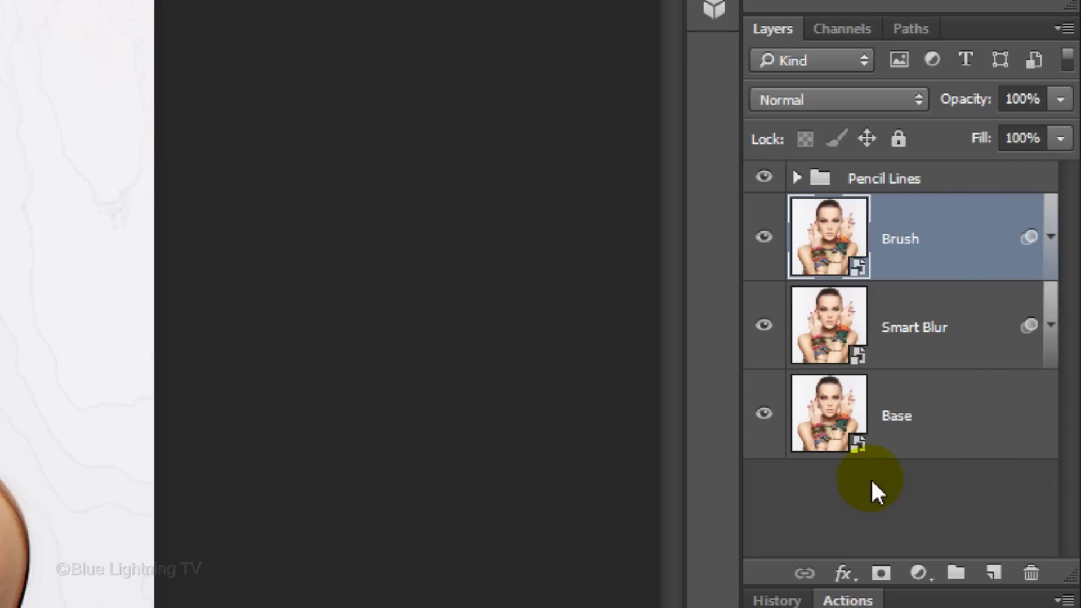
# Add an Invert adjustment clipped to Brush and set it to Color Dodge.
pyautogui.click(918, 573)
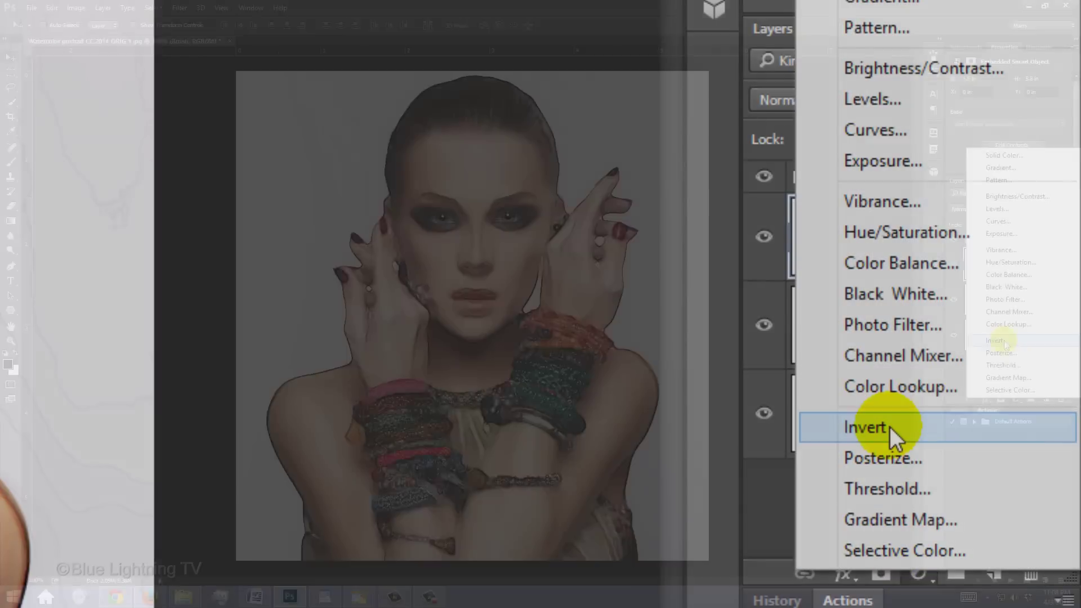
pyautogui.click(889, 427)
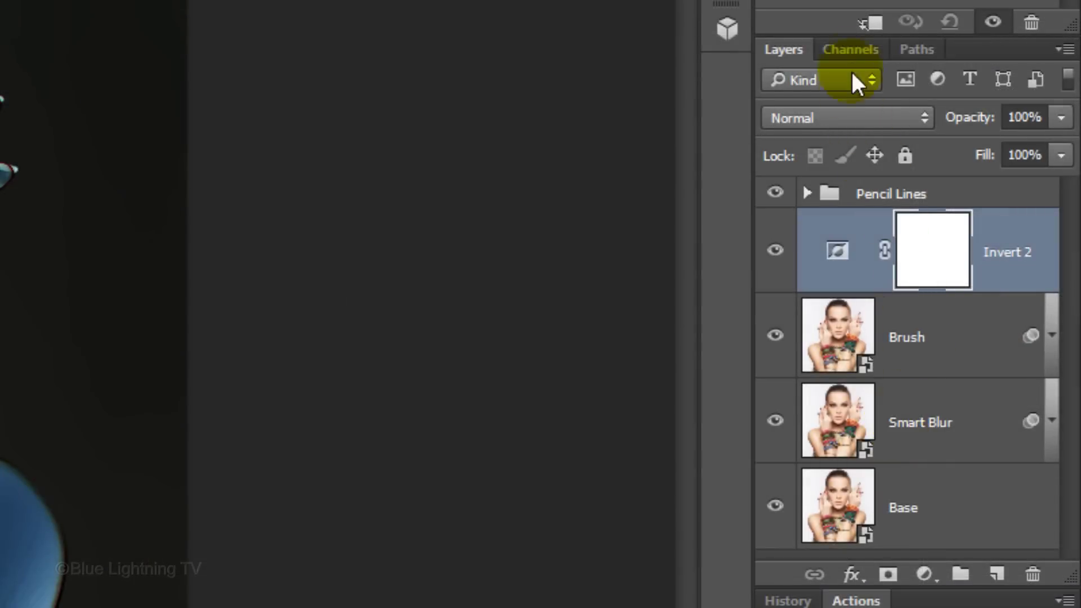
pyautogui.click(868, 23)
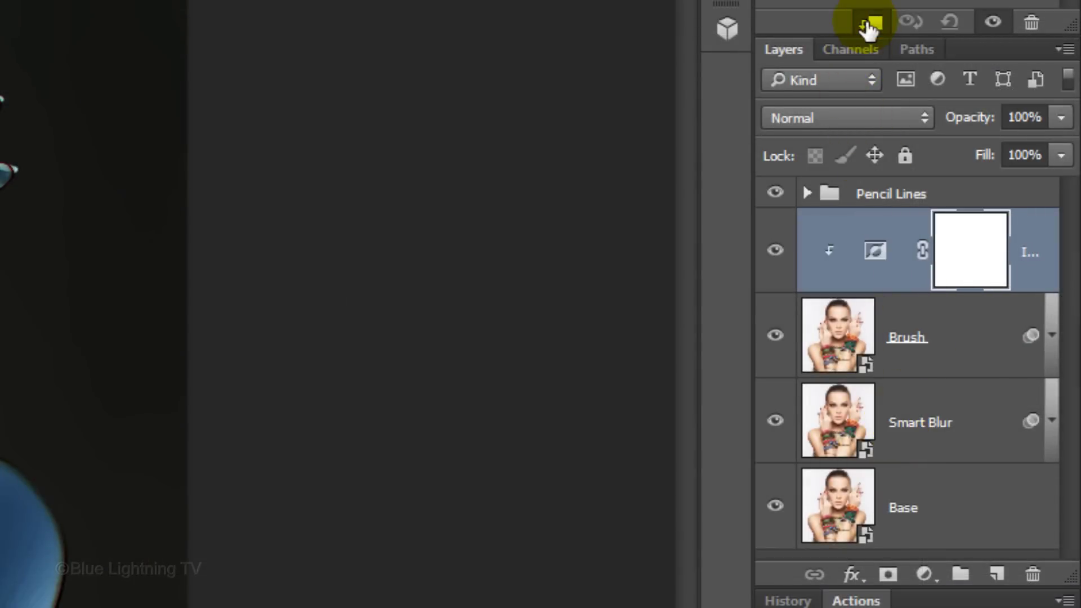
pyautogui.click(835, 120)
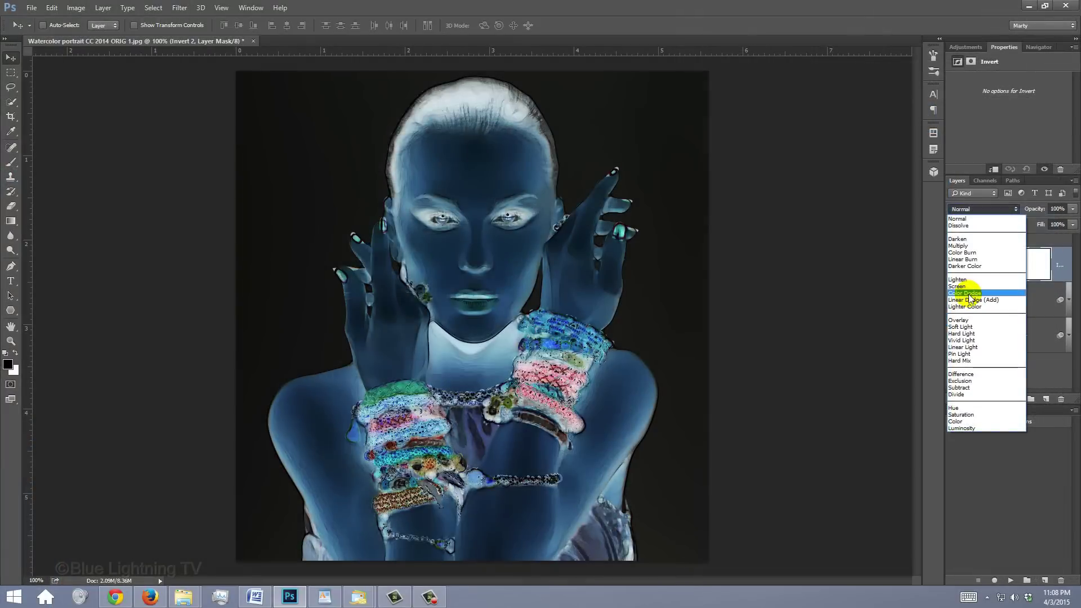
pyautogui.click(811, 321)
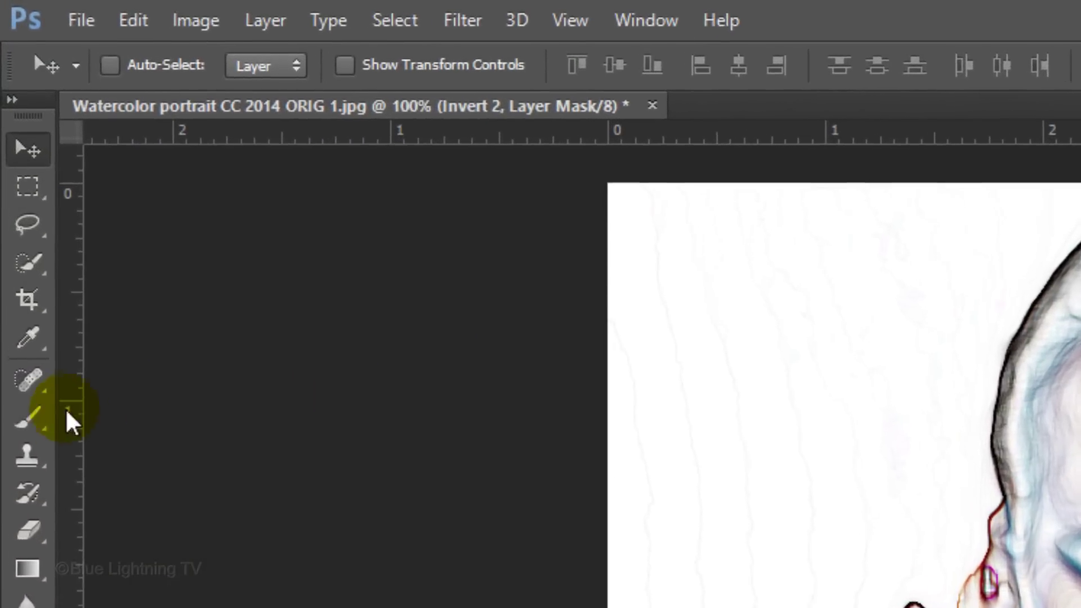
# Select the Brush Tool and reset the brush presets to the default set.
pyautogui.click(11, 163)
pyautogui.moveTo(29, 426); pyautogui.dragTo(150, 416)
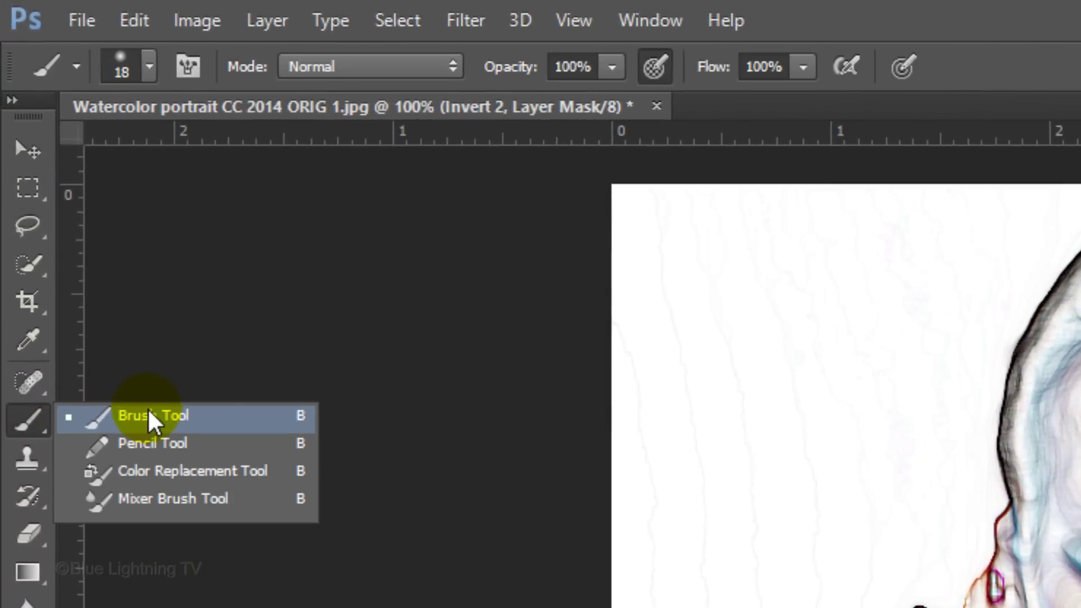
pyautogui.click(149, 67)
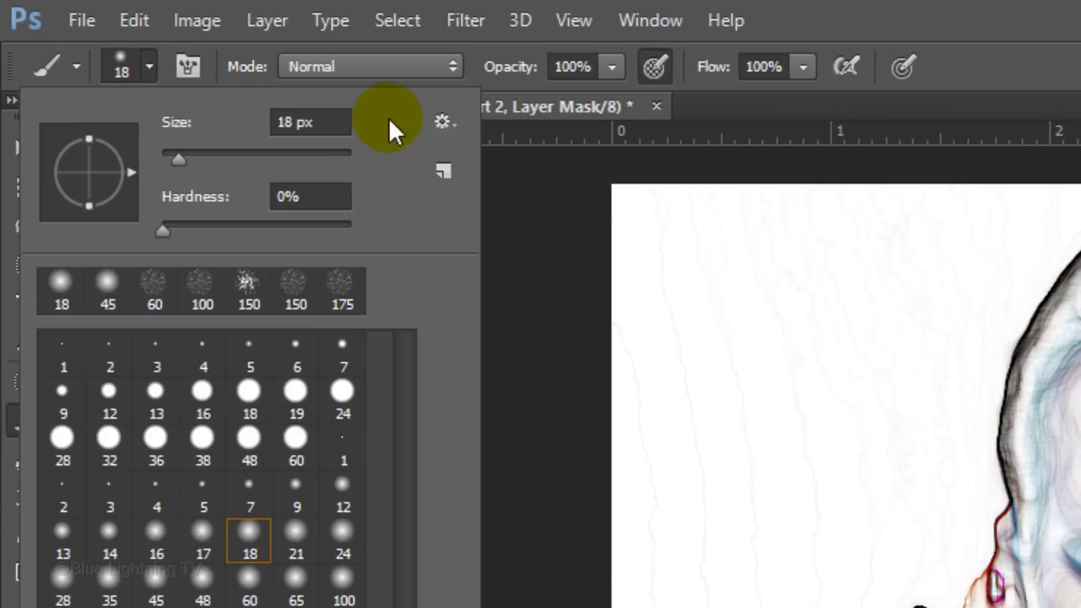
pyautogui.click(447, 124)
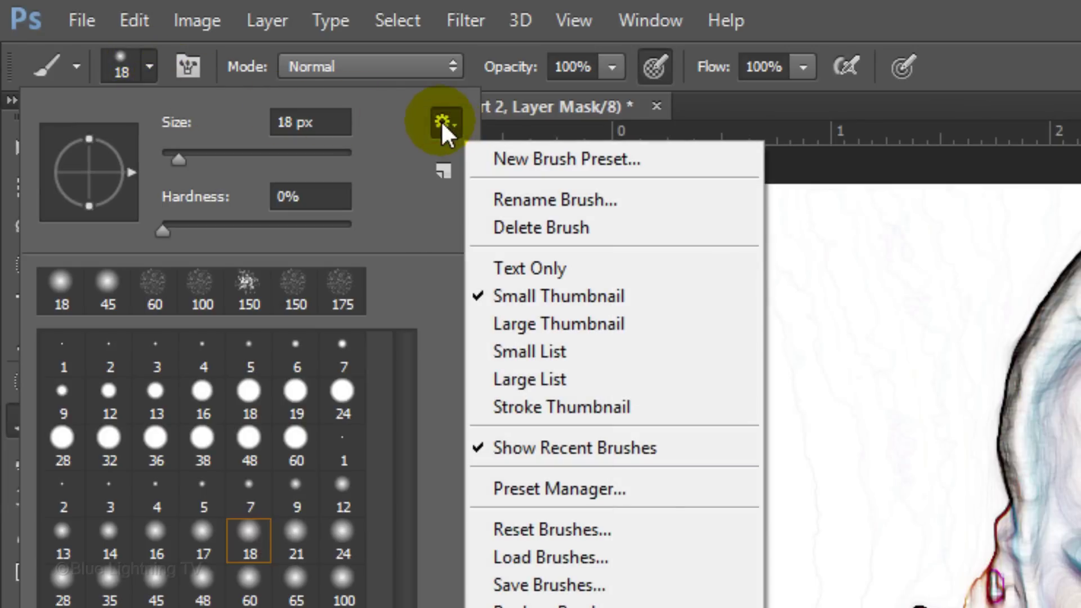
pyautogui.click(551, 532)
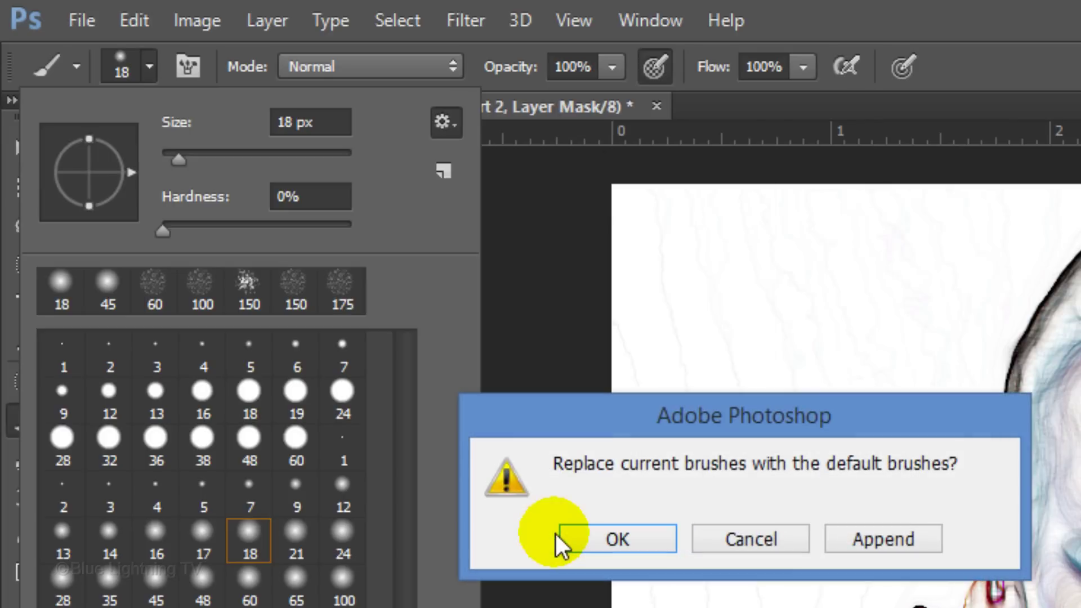
pyautogui.click(614, 541)
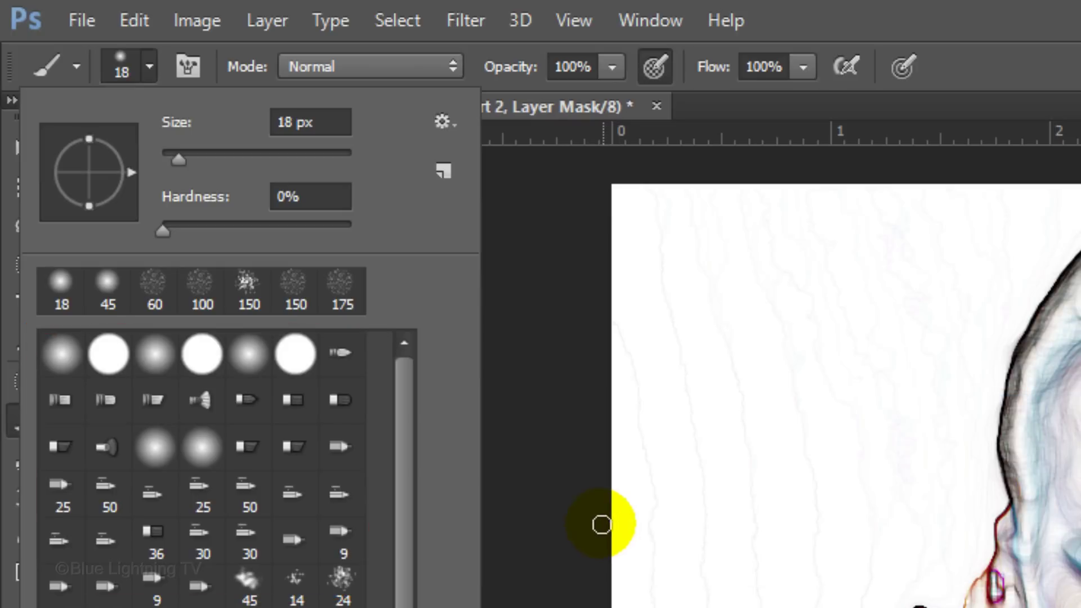
# Show brush presets as a Small List and pick the Dry Brush preset.
pyautogui.click(441, 119)
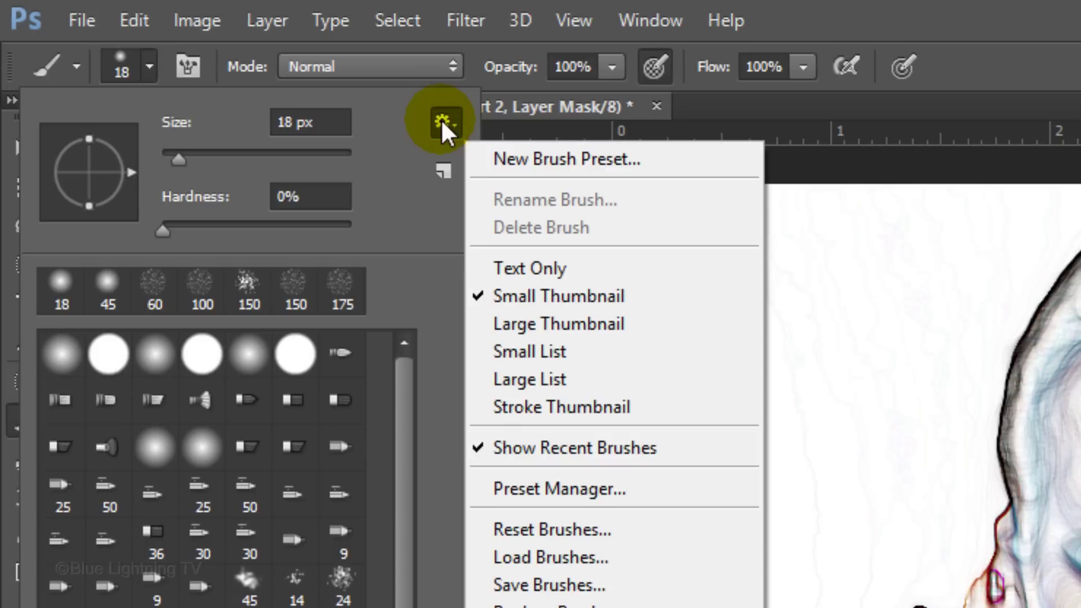
pyautogui.click(540, 349)
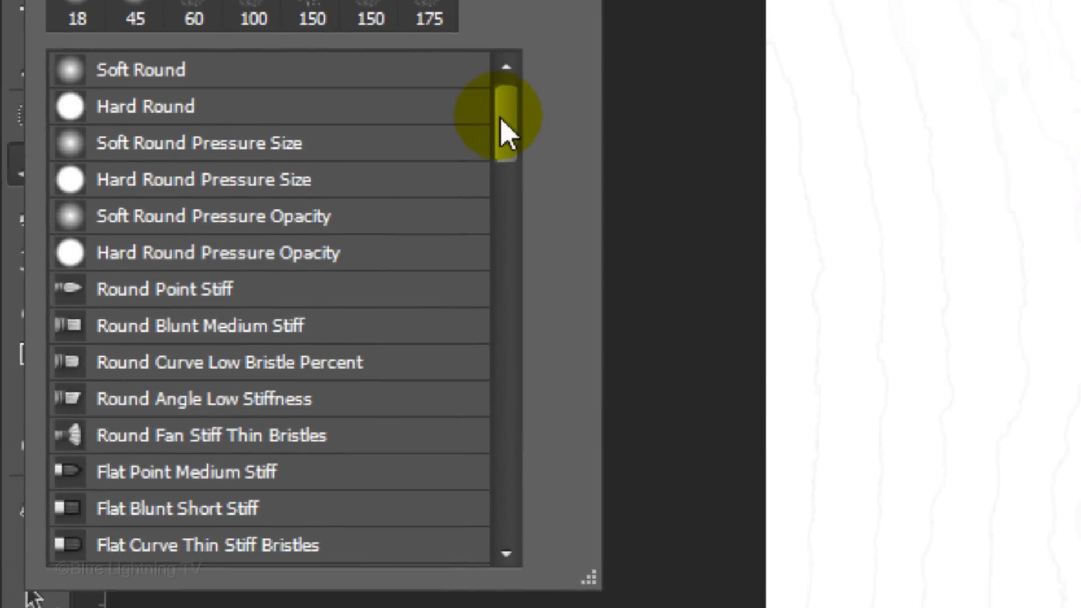
pyautogui.moveTo(506, 132); pyautogui.dragTo(494, 550)
pyautogui.click(202, 333)
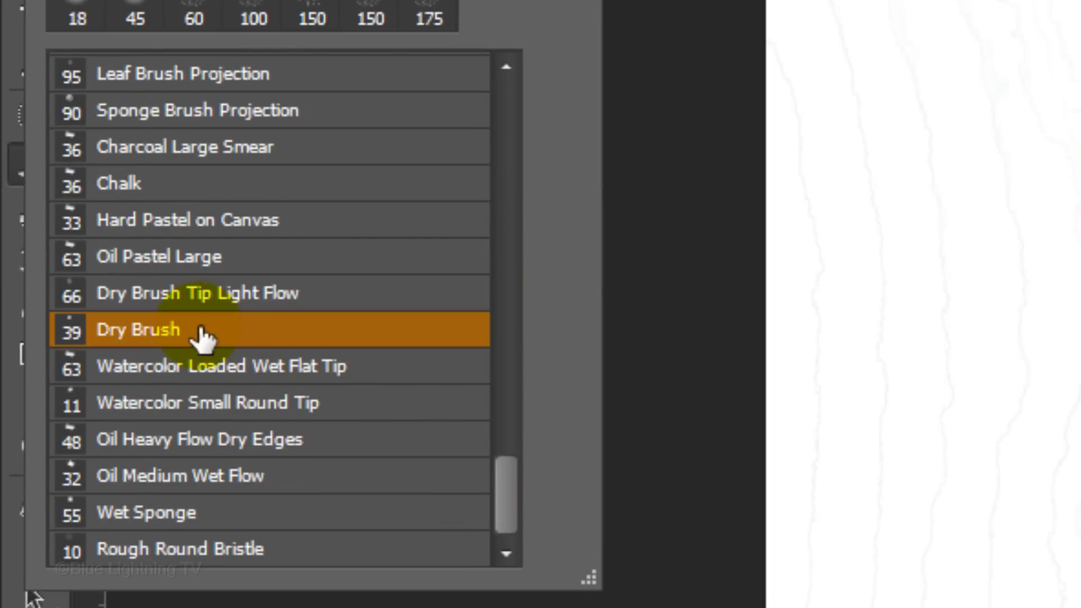
# Set the Dry Brush to size 175 and 30% opacity with default black and white colours.
pyautogui.press('Return')
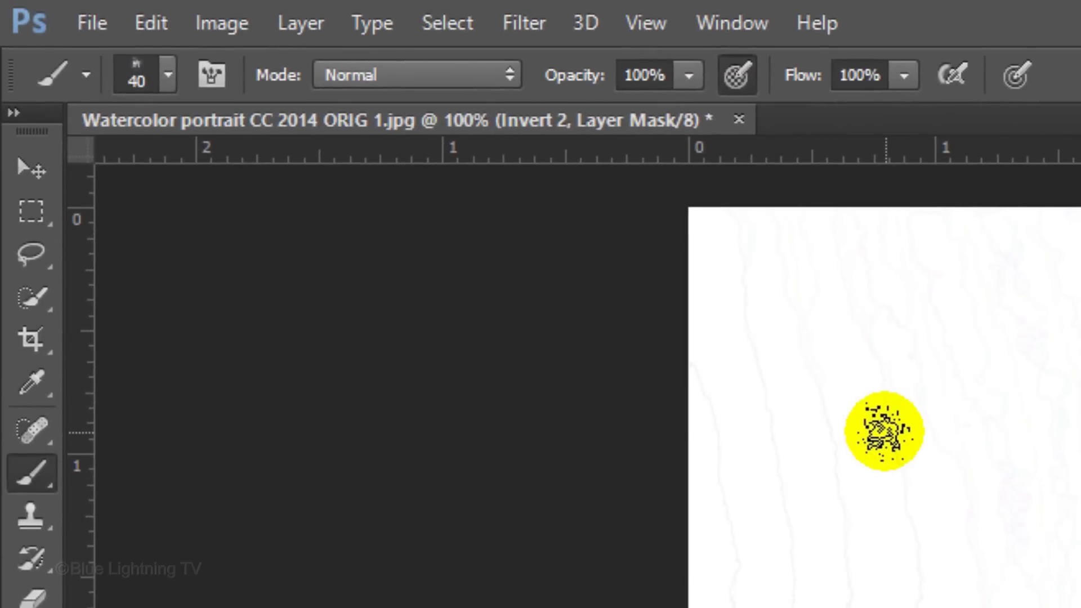
pyautogui.press(']')
pyautogui.press('[')
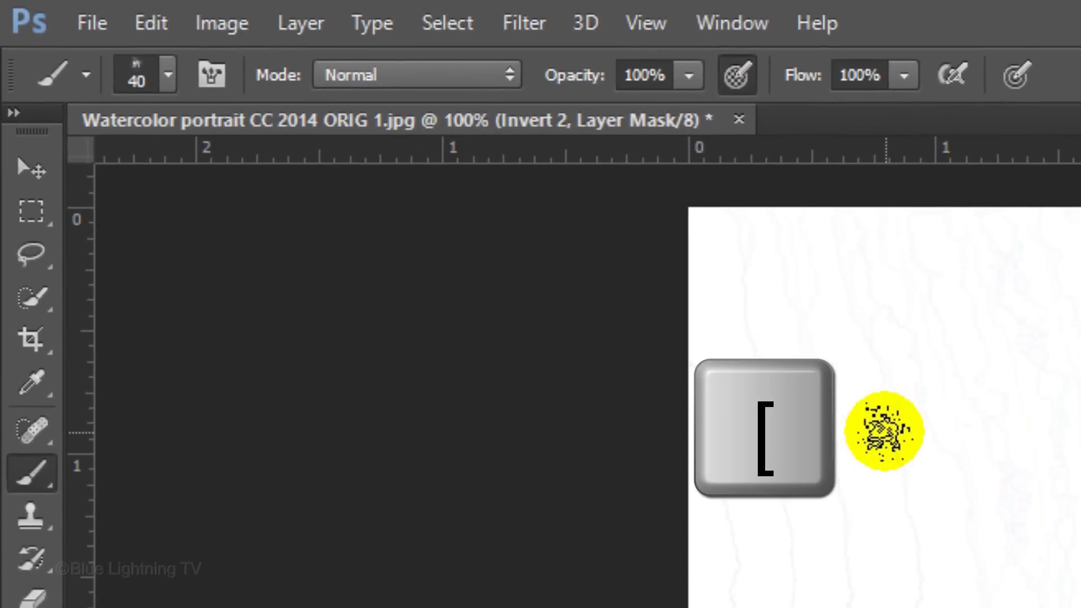
pyautogui.press(']')
pyautogui.press(']')
pyautogui.press(']')
pyautogui.press(']')
pyautogui.press(']')
pyautogui.press(']')
pyautogui.press(']')
pyautogui.press(']')
pyautogui.press(']')
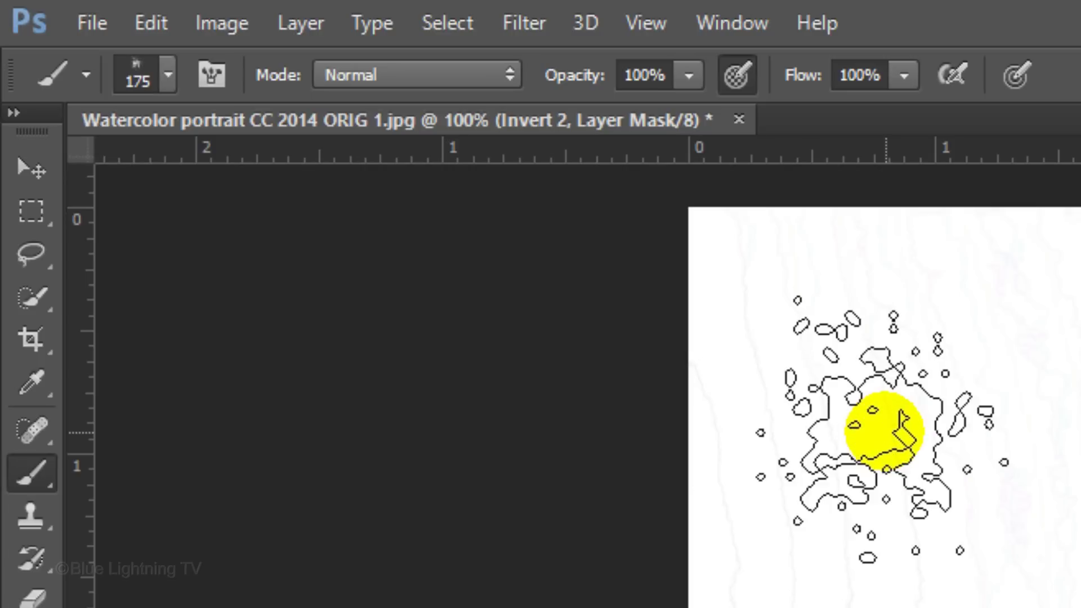
pyautogui.click(648, 74)
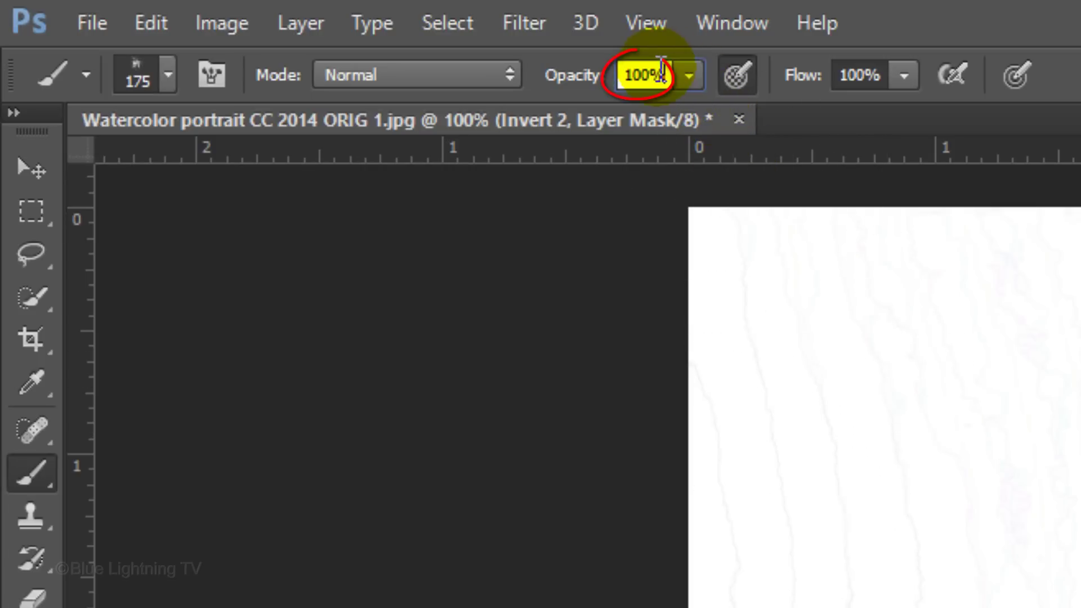
pyautogui.write('30')
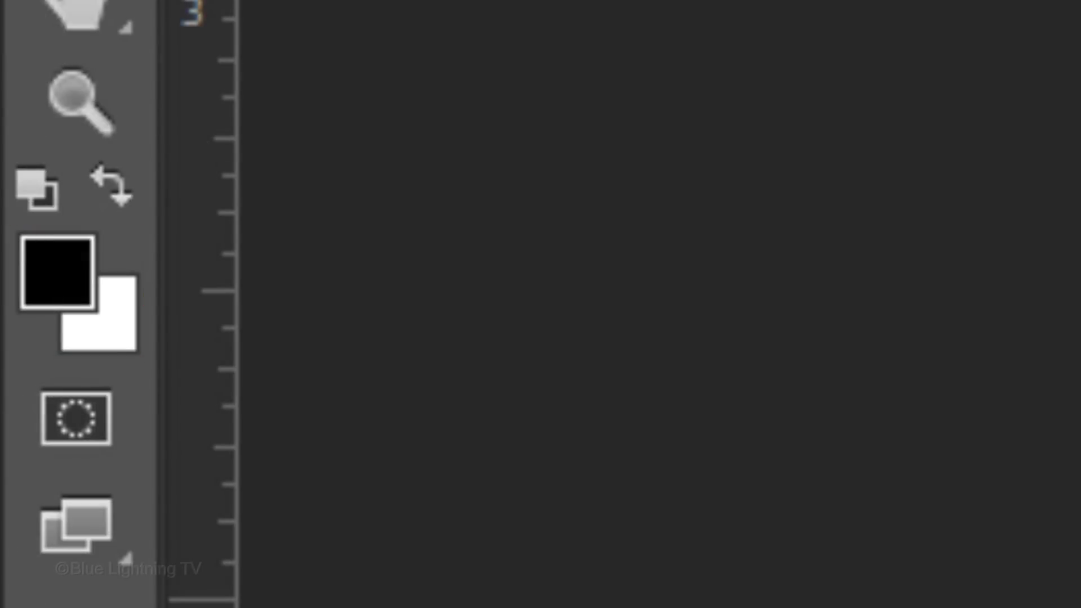
pyautogui.press('d')
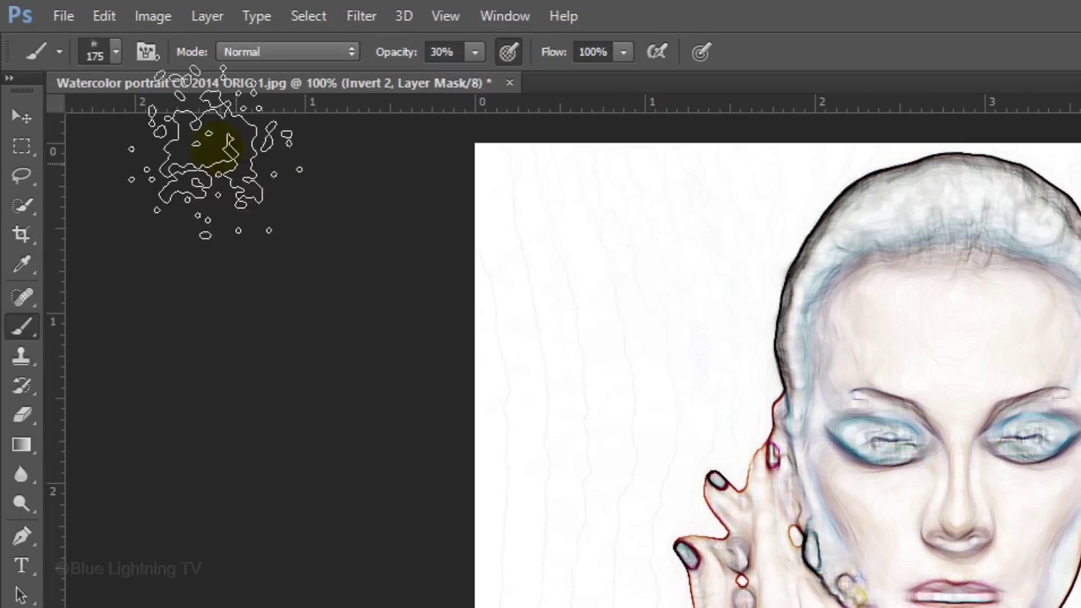
# Switch to the Rough Round Bristle preset and raise its opacity to 100%.
pyautogui.click(117, 52)
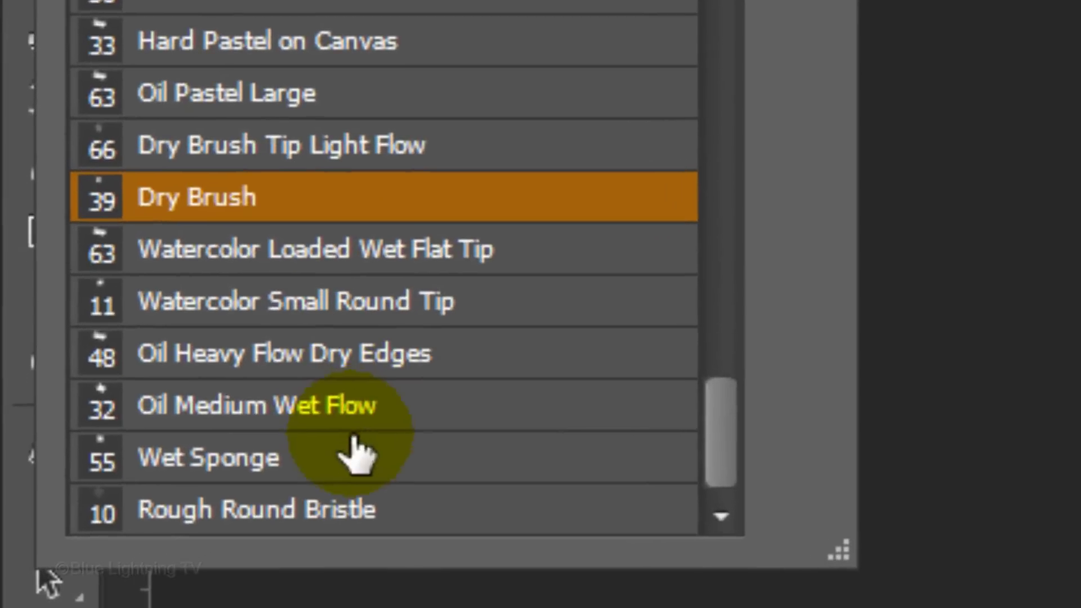
pyautogui.click(152, 565)
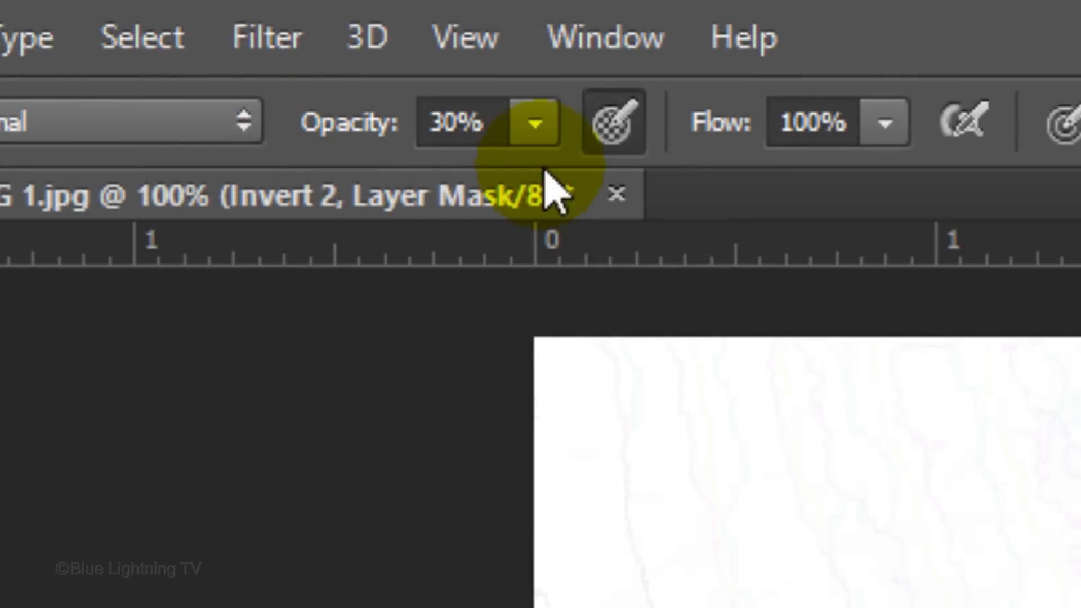
pyautogui.click(535, 123)
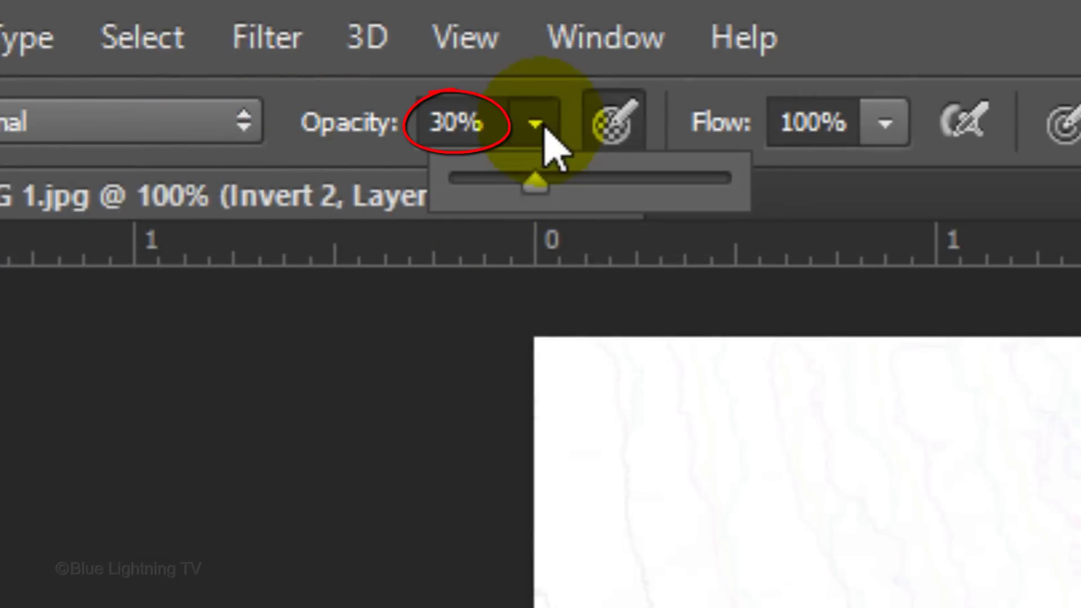
pyautogui.moveTo(540, 187); pyautogui.dragTo(994, 208)
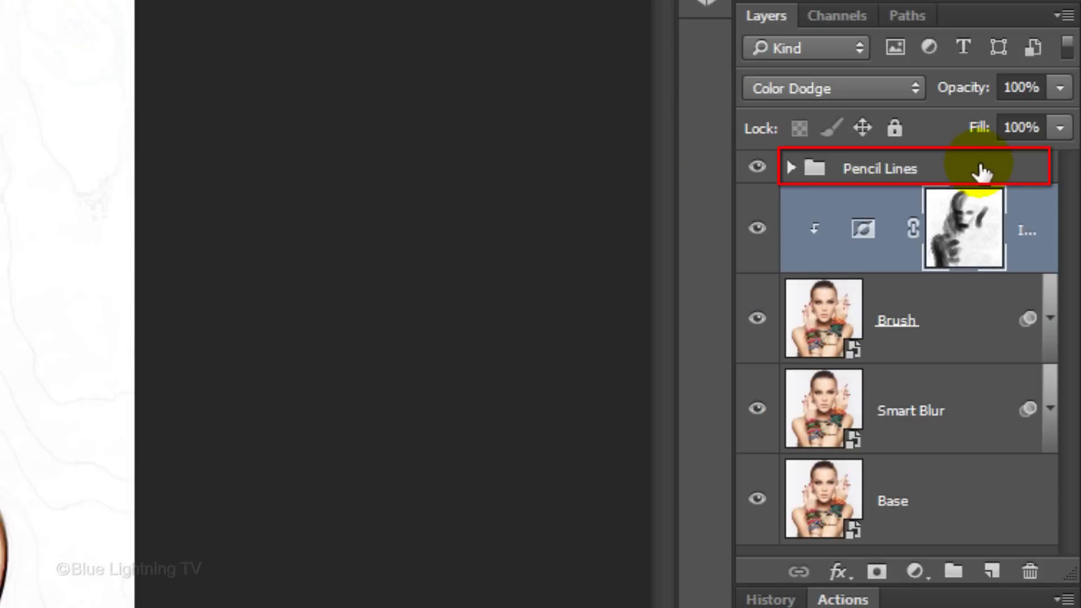
# Add a Vibrance adjustment at +85 above the Pencil Lines group.
pyautogui.click(980, 171)
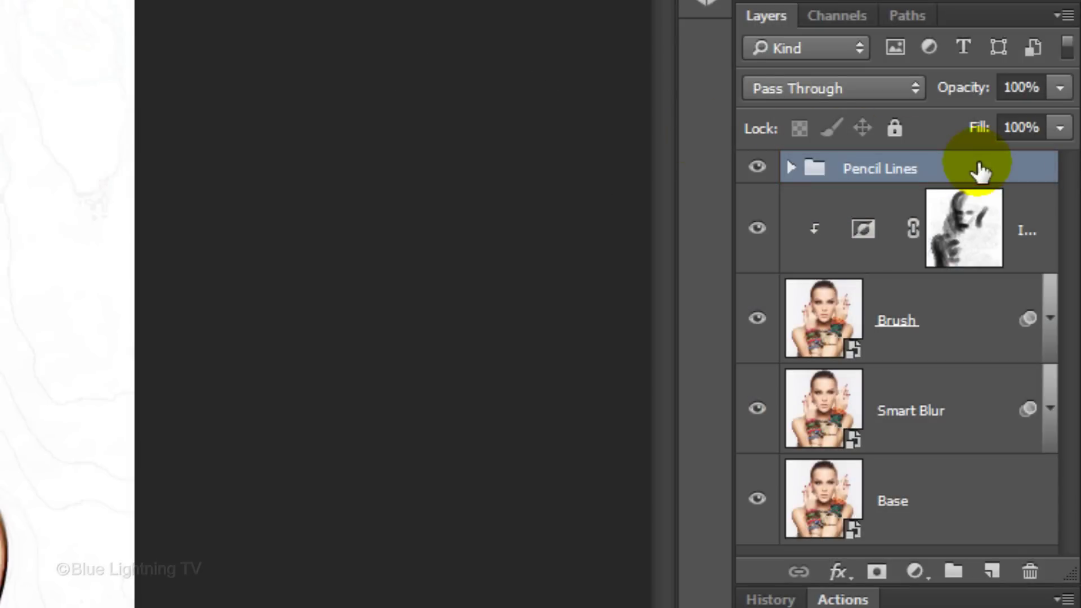
pyautogui.click(915, 572)
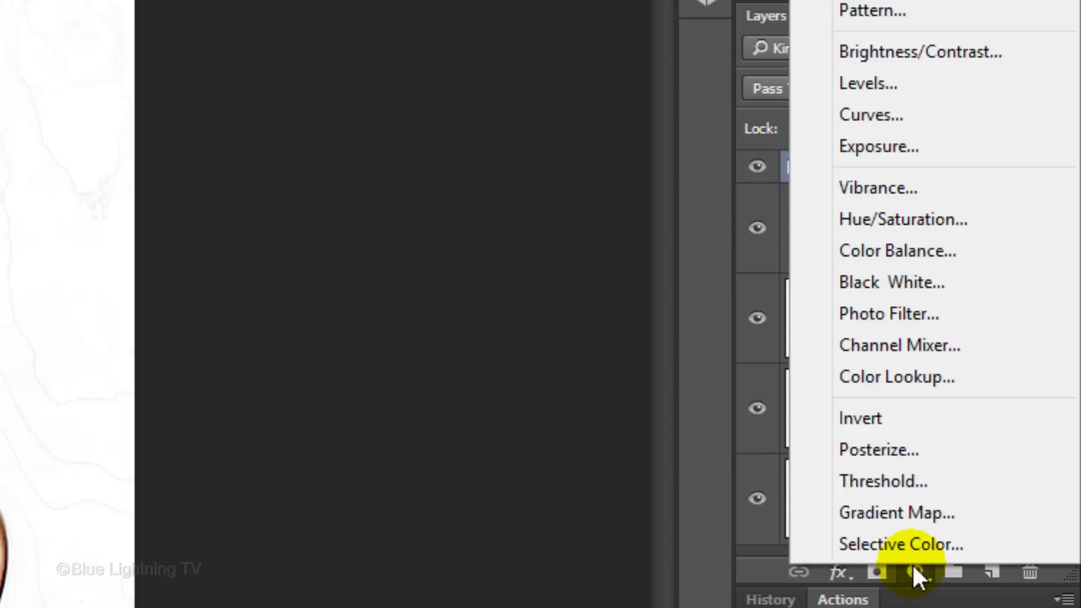
pyautogui.click(891, 189)
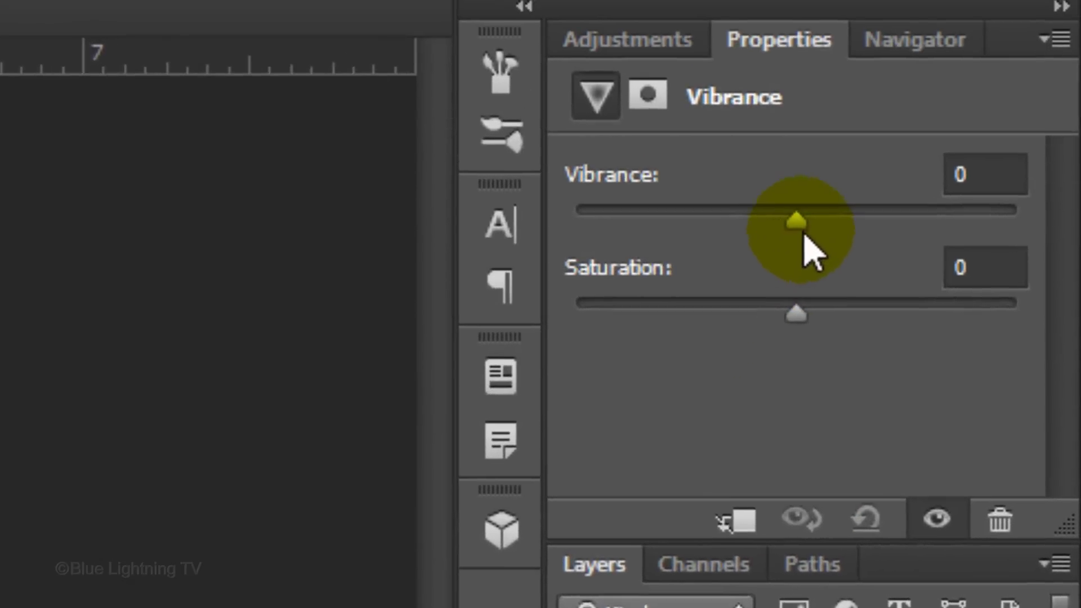
pyautogui.click(796, 219)
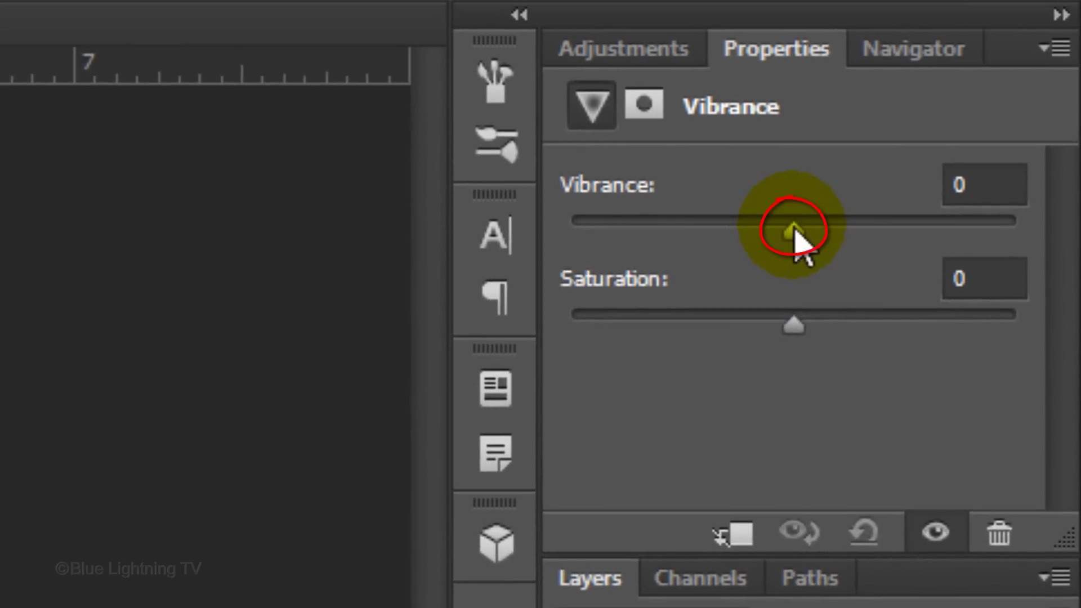
pyautogui.moveTo(792, 225); pyautogui.dragTo(982, 217)
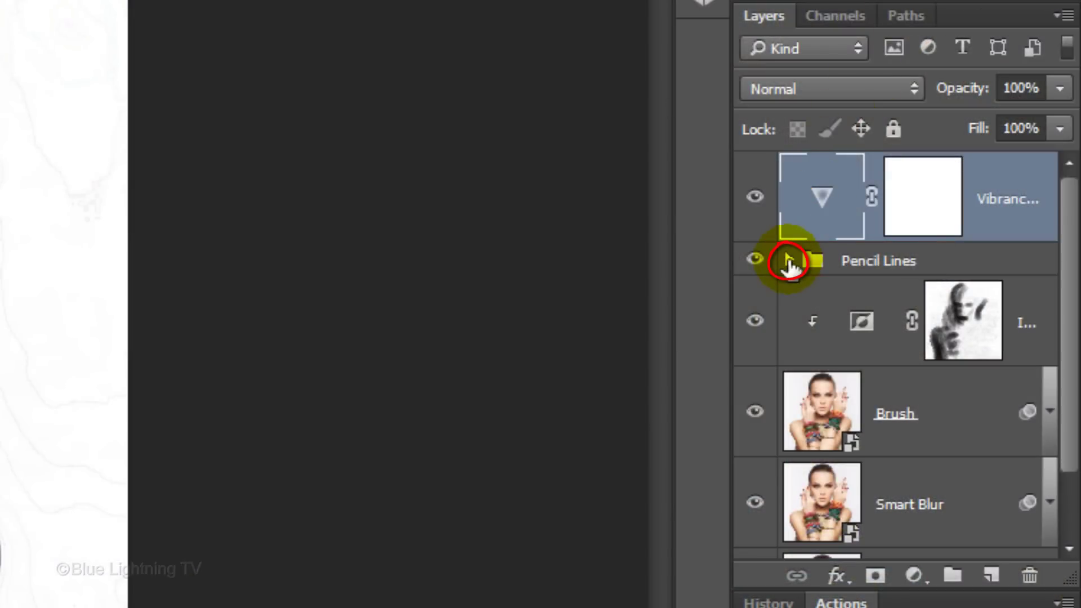
# Apply a Sandstone Texturizer (50% scaling, relief 3, light from top) to the Pencil Lines smart object.
pyautogui.click(789, 261)
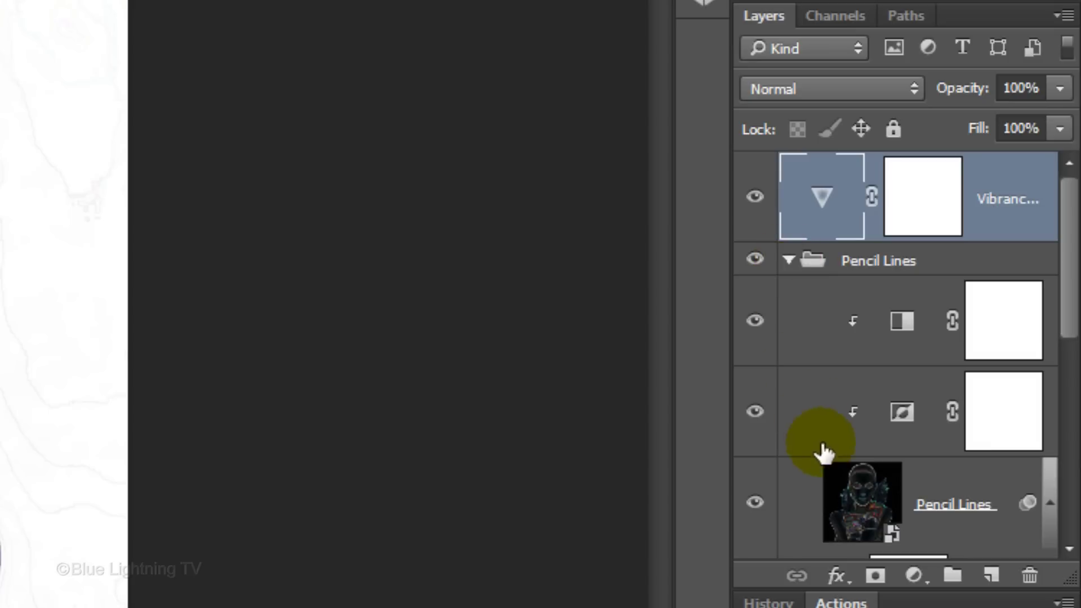
pyautogui.hotkey('shift', 'alt', 'm')
pyautogui.click(846, 486)
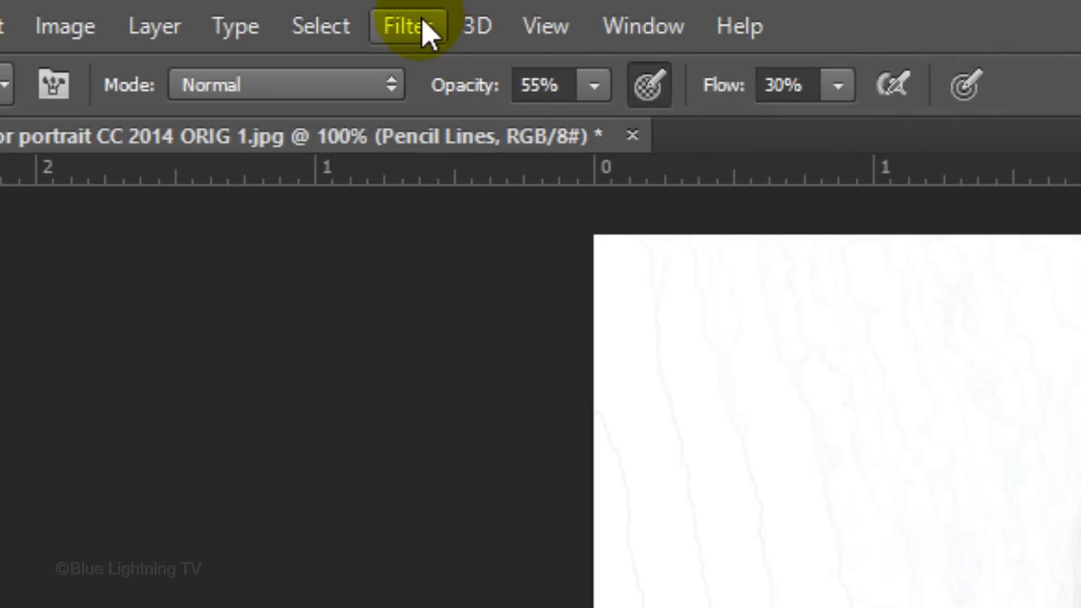
pyautogui.click(416, 28)
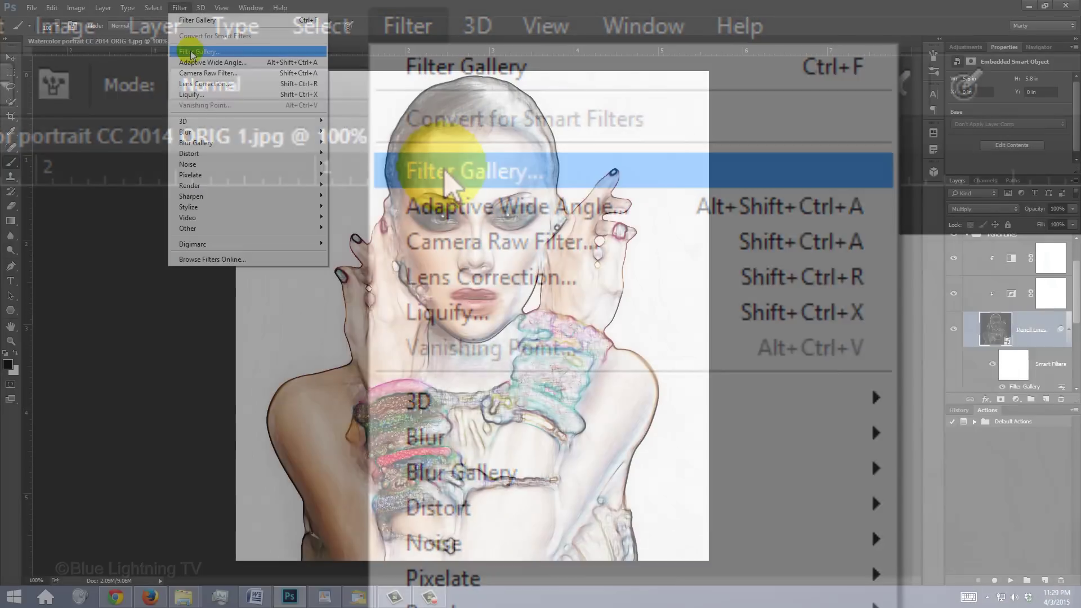
pyautogui.click(444, 171)
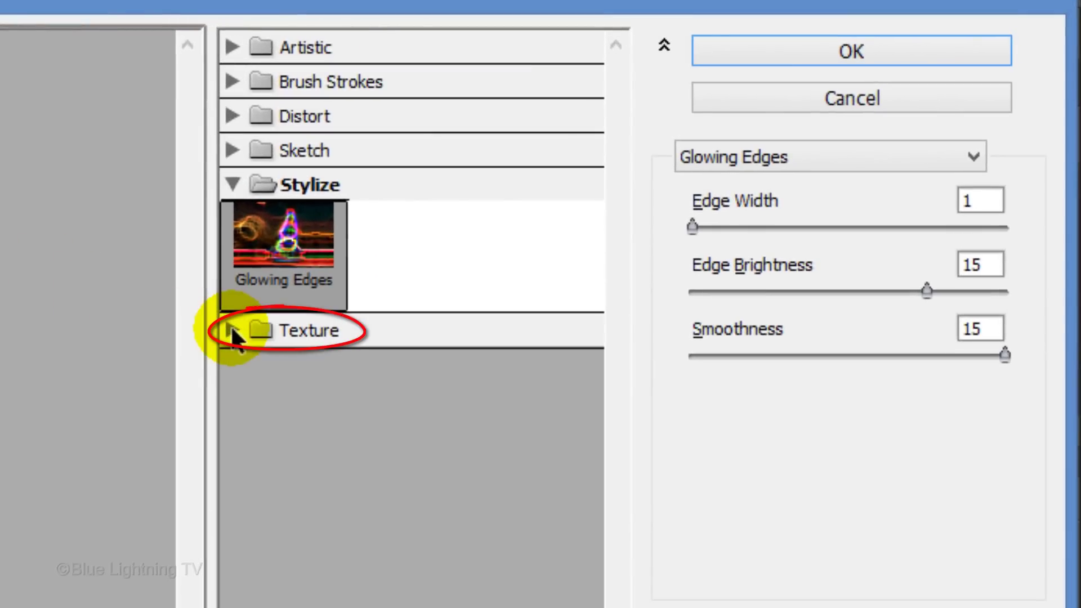
pyautogui.click(232, 331)
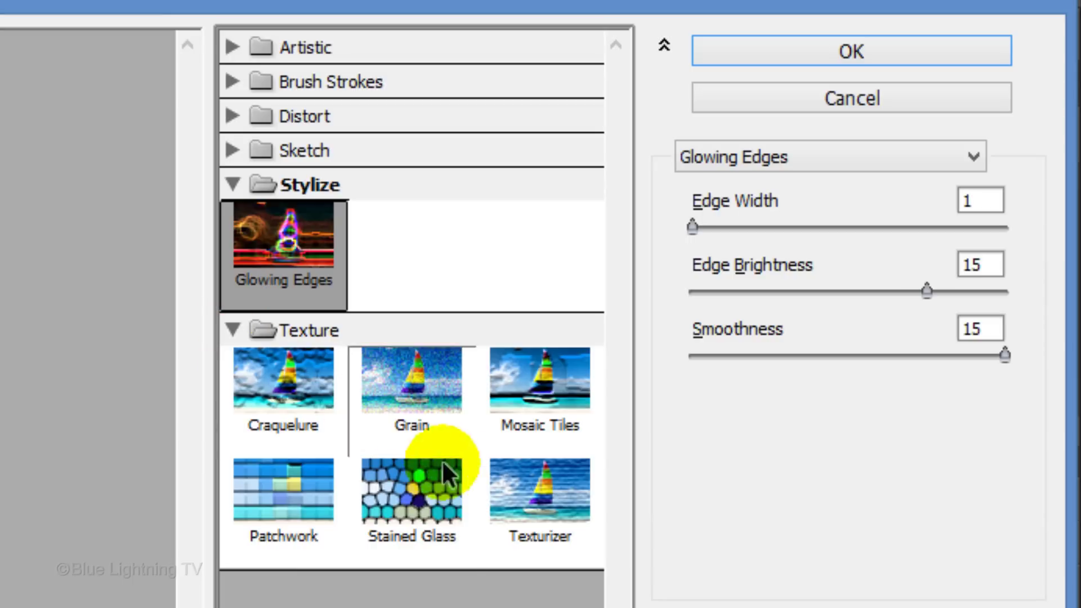
pyautogui.click(532, 499)
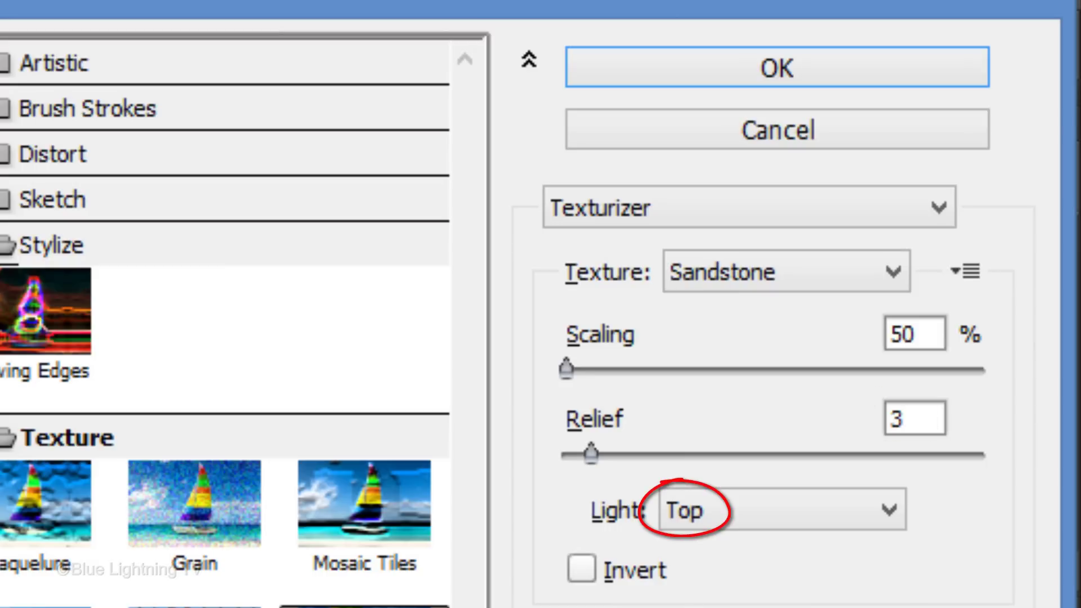
pyautogui.click(755, 65)
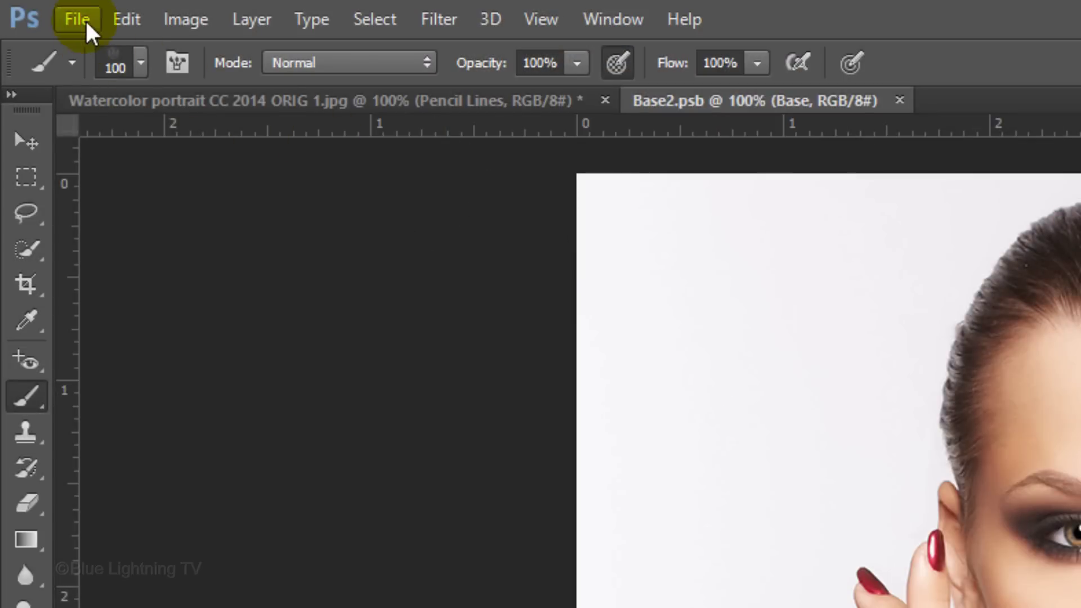
# Place the shutterstock_222400888 portrait as an embedded layer, scaled from its centre to fill the canvas.
pyautogui.click(84, 23)
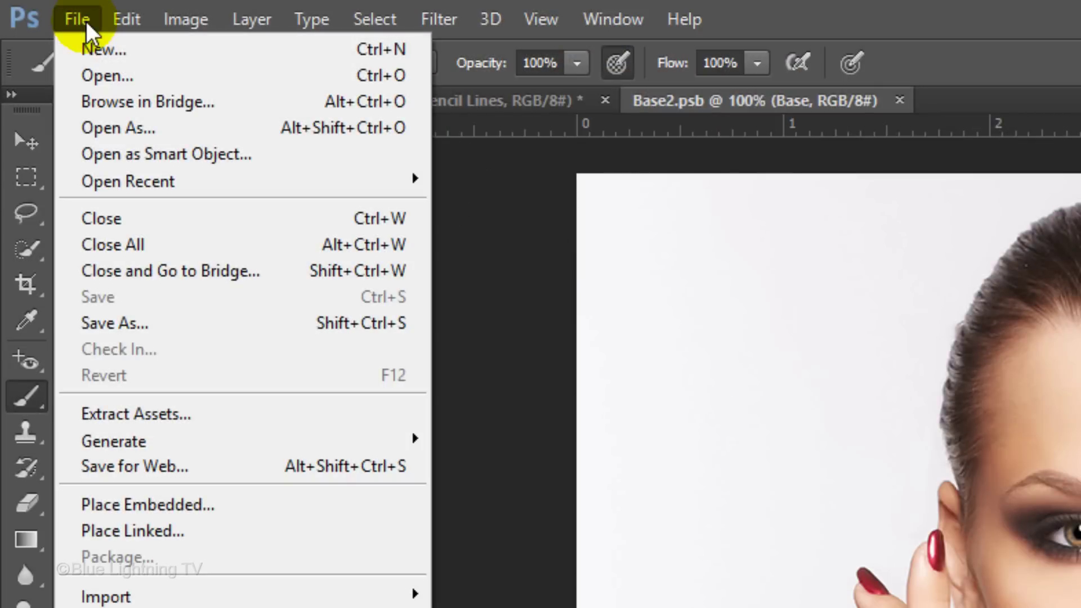
pyautogui.click(147, 502)
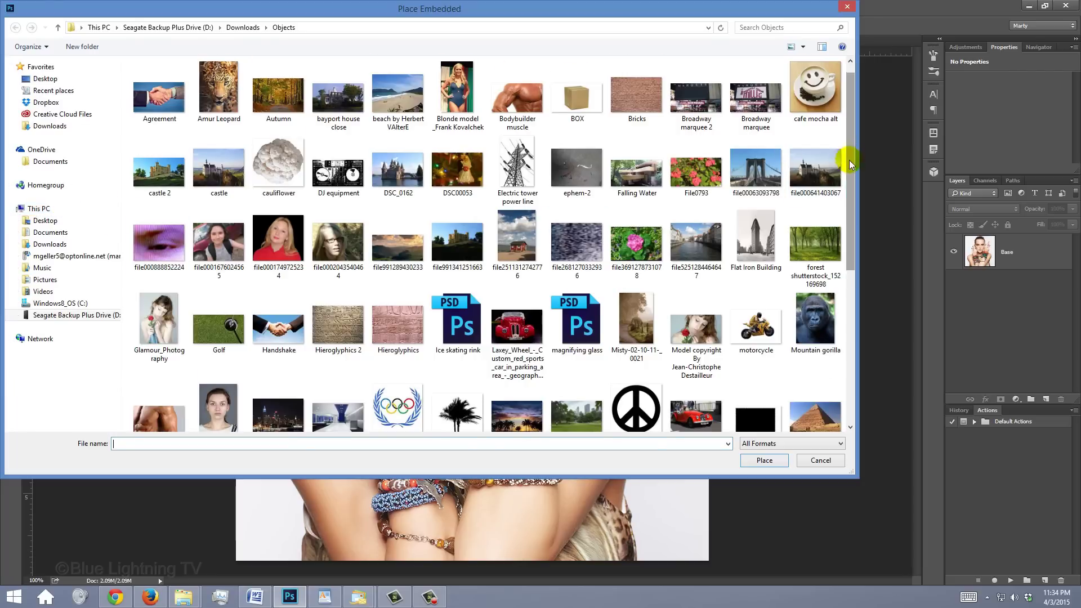
pyautogui.scroll(-5, 934, 180)
pyautogui.scroll(-1, 829, 290)
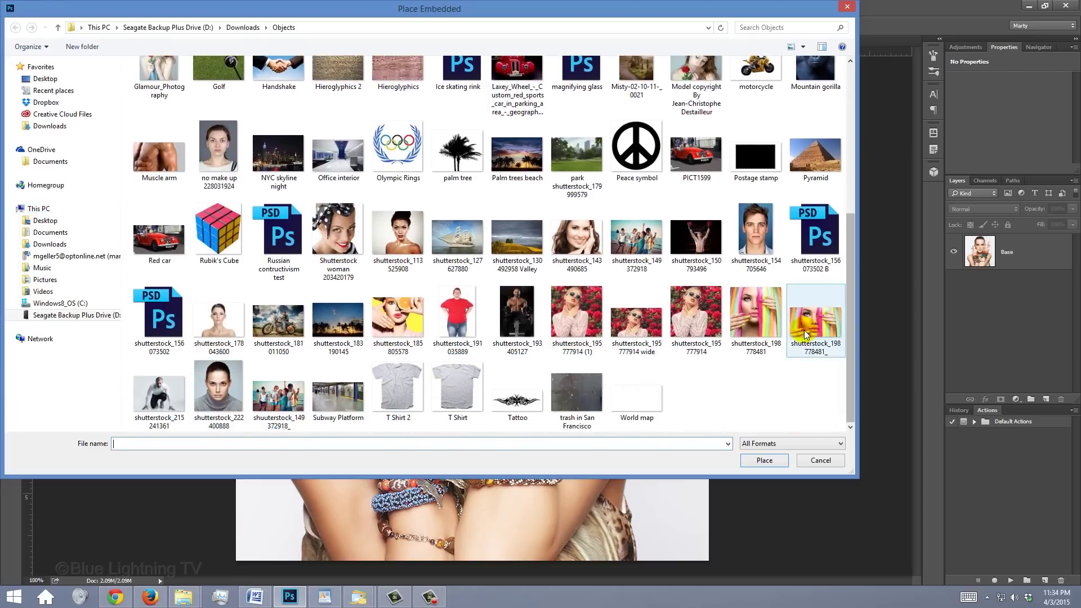
pyautogui.click(220, 387)
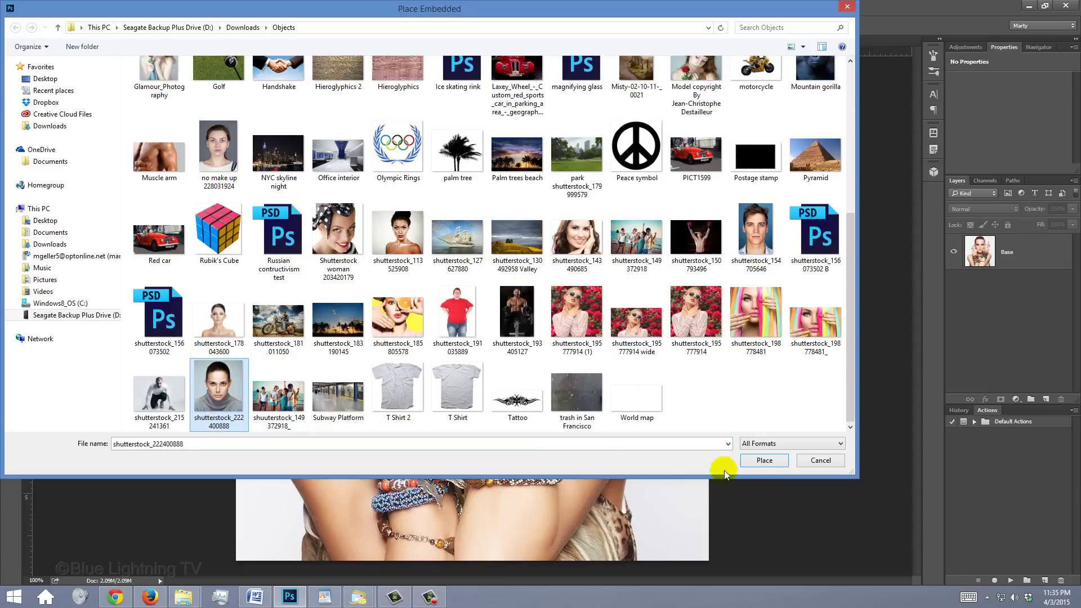
pyautogui.click(764, 460)
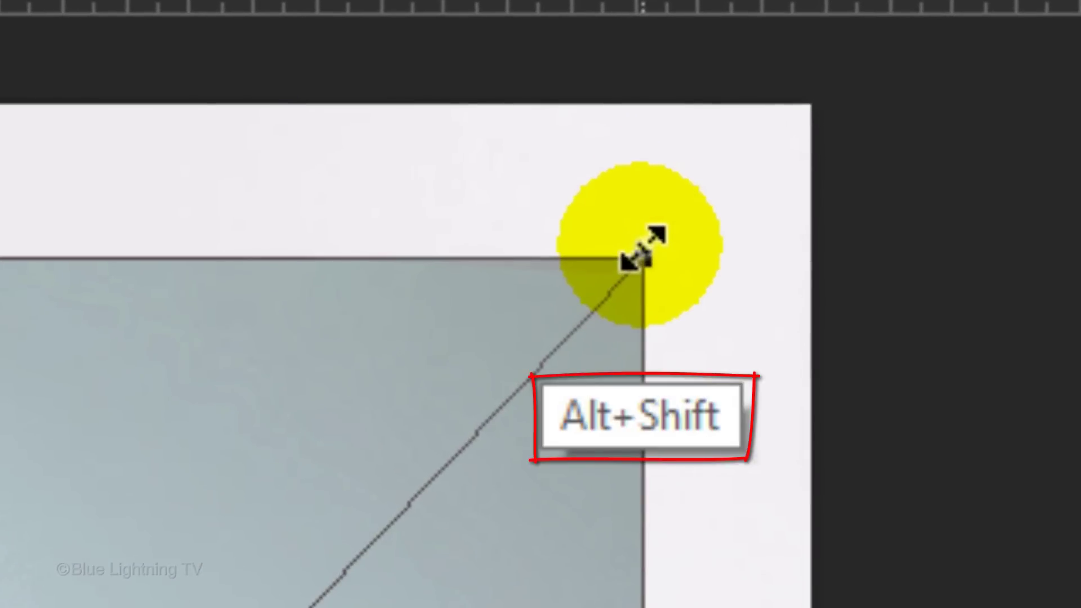
pyautogui.moveTo(642, 254); pyautogui.dragTo(727, 68)
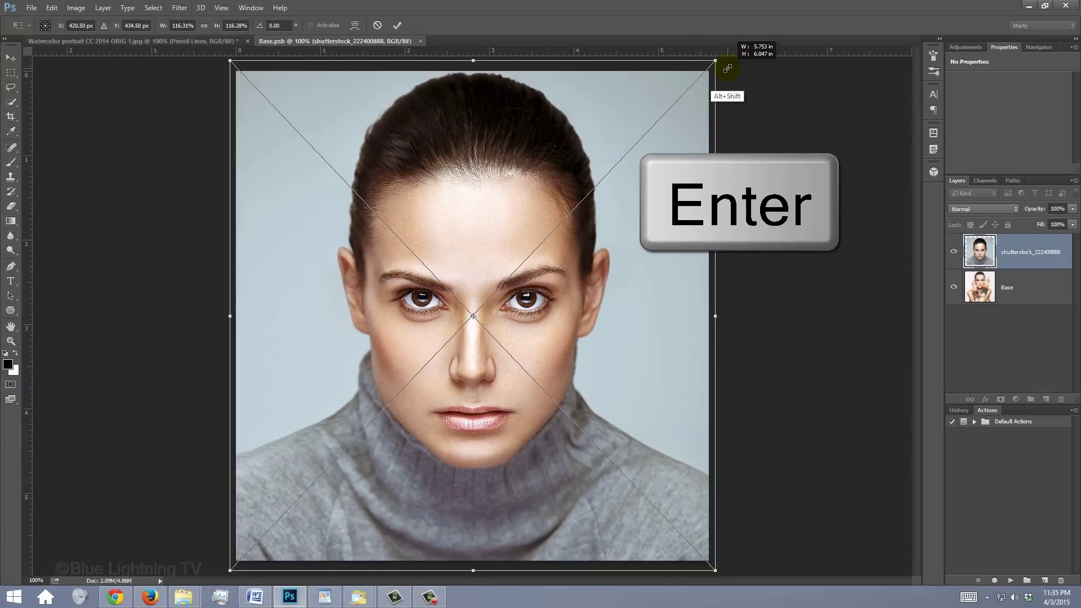
pyautogui.press('Return')
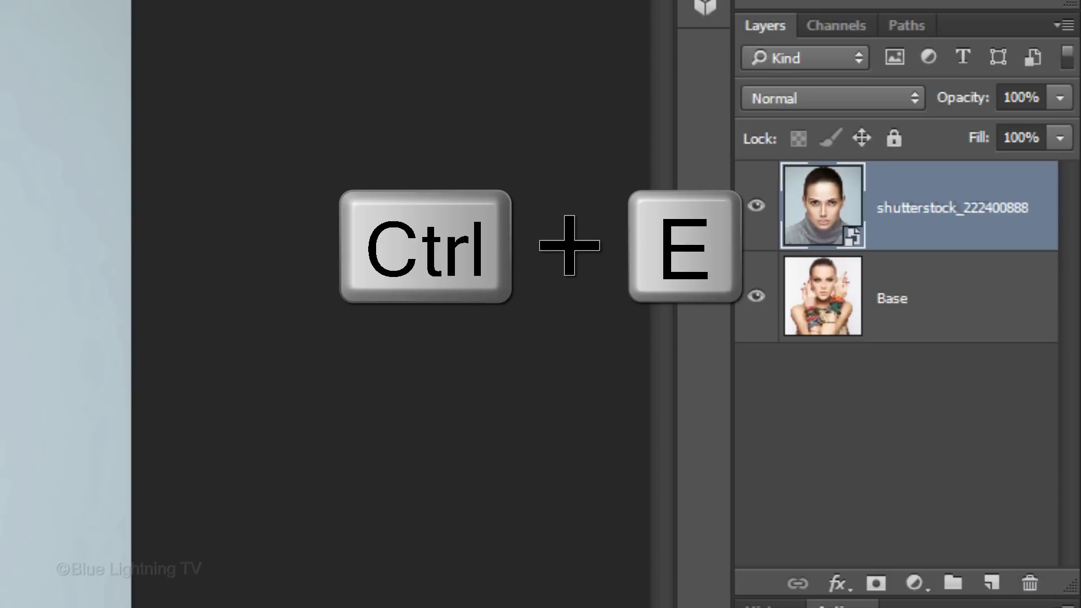
# Merge the new portrait down into Base, then close Base1.psb and save the changes.
pyautogui.hotkey('ctrl', 'e')
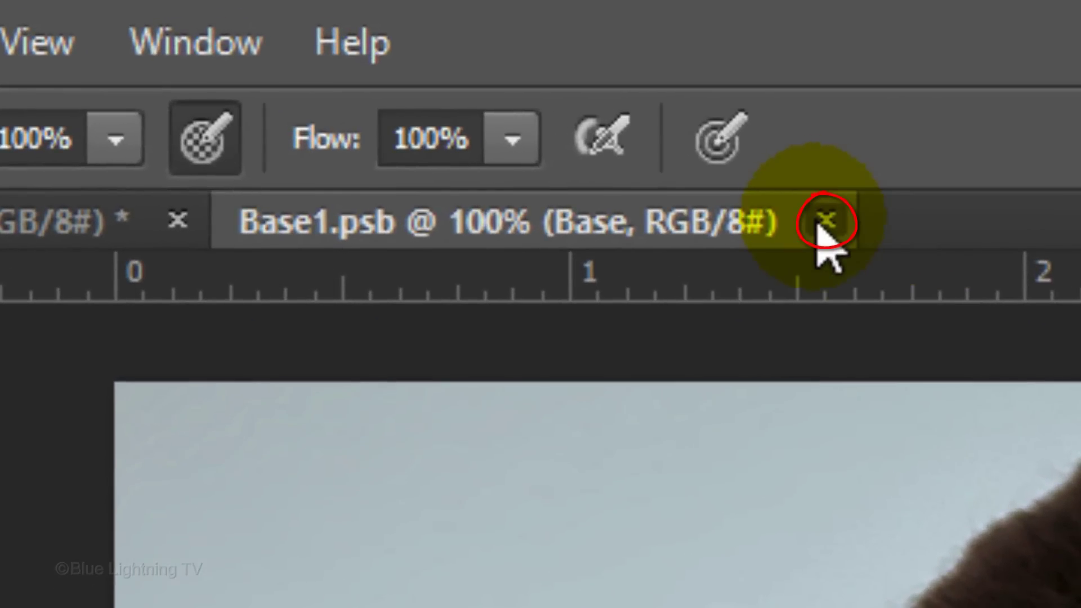
pyautogui.click(824, 222)
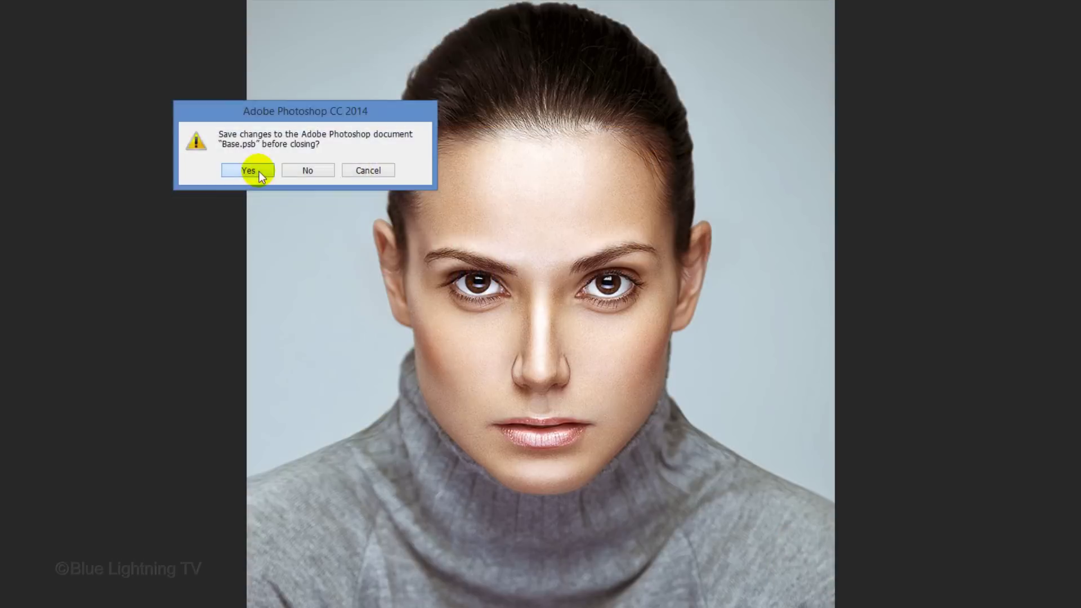
pyautogui.click(389, 372)
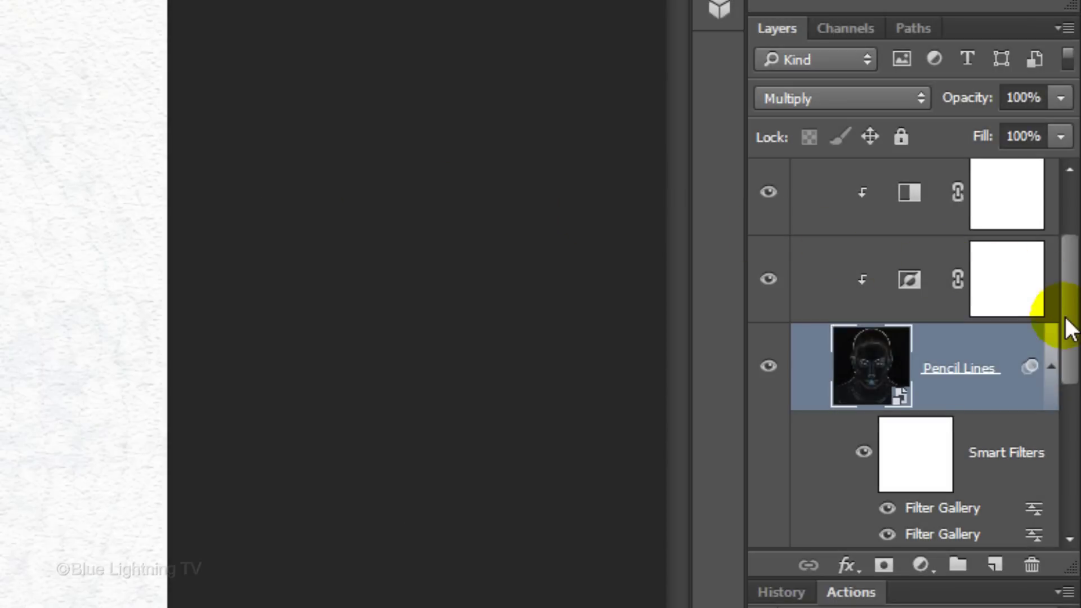
# Fill the Invert 2 layer mask with solid white to clear the painted strokes.
pyautogui.scroll(-3, 1061, 366)
pyautogui.scroll(-2, 1057, 390)
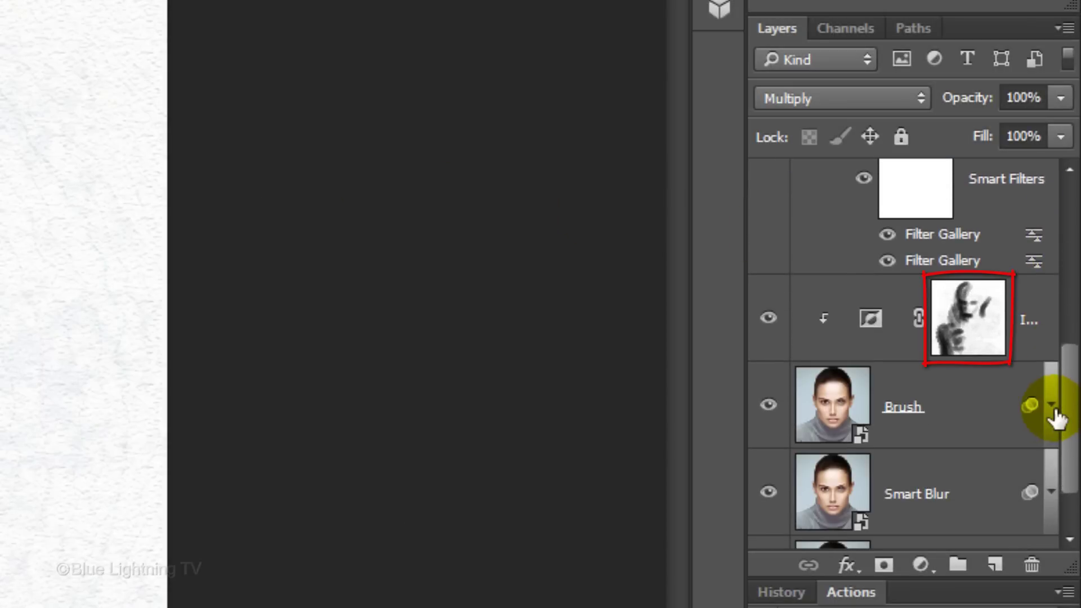
pyautogui.click(992, 326)
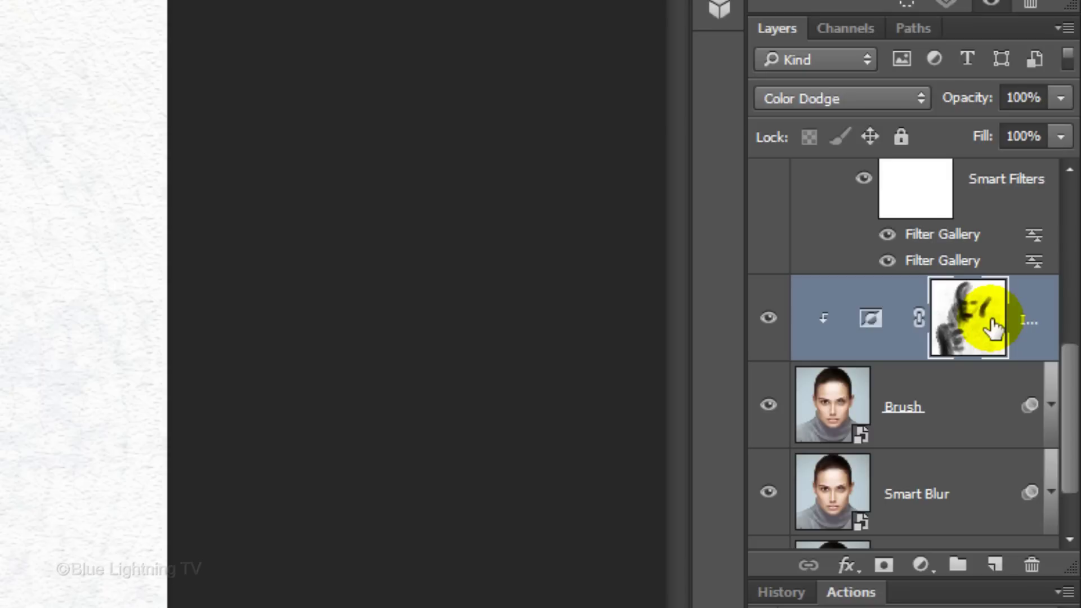
pyautogui.hotkey('ctrl', 'Delete')
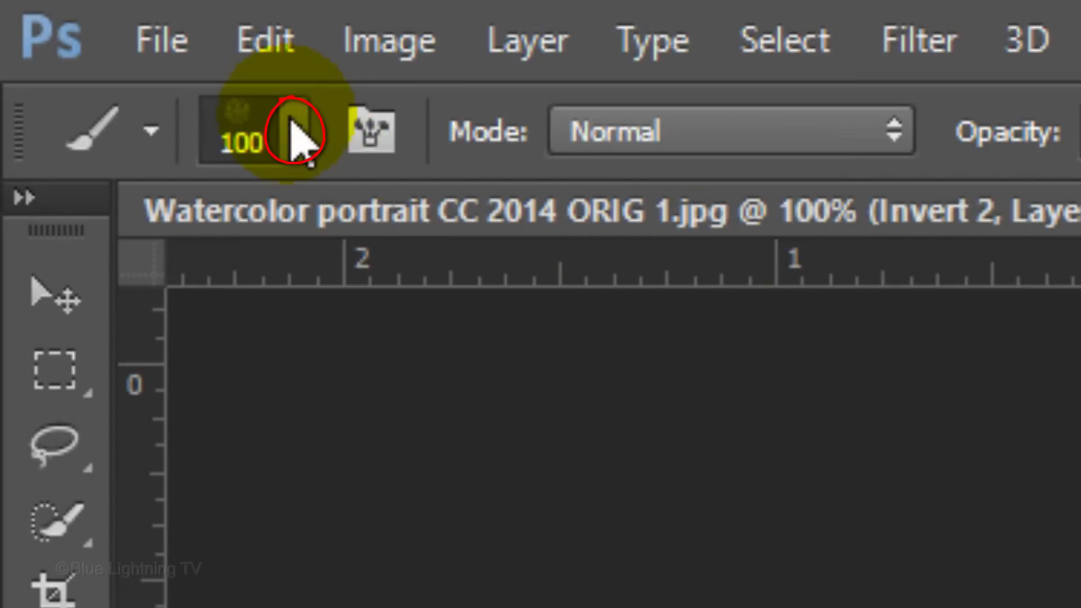
# Choose the Rough Round Bristle brush preset and raise brush opacity to 100%.
pyautogui.click(294, 133)
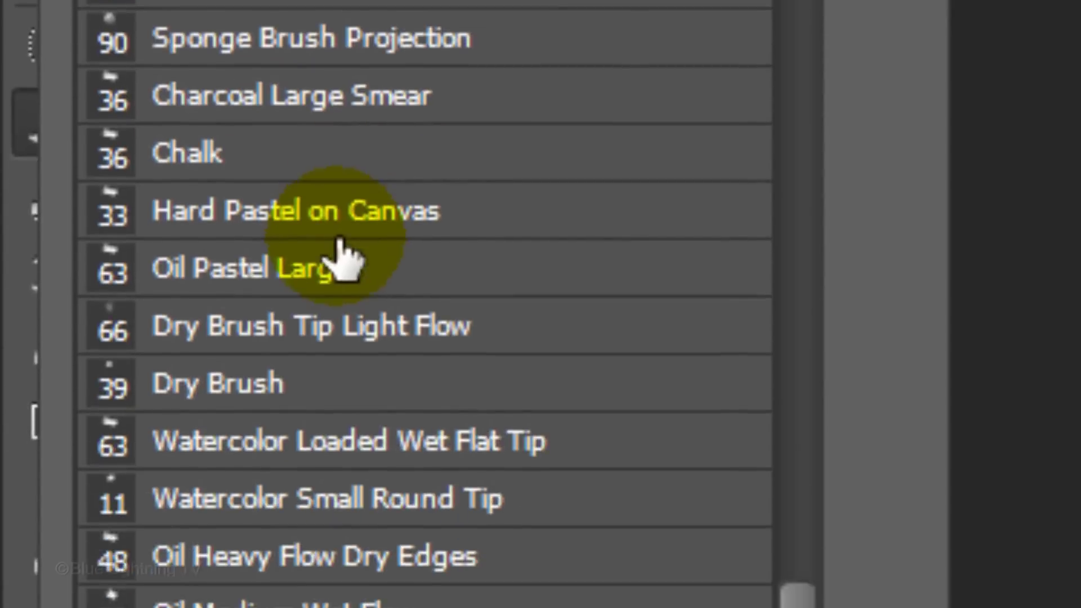
pyautogui.click(315, 382)
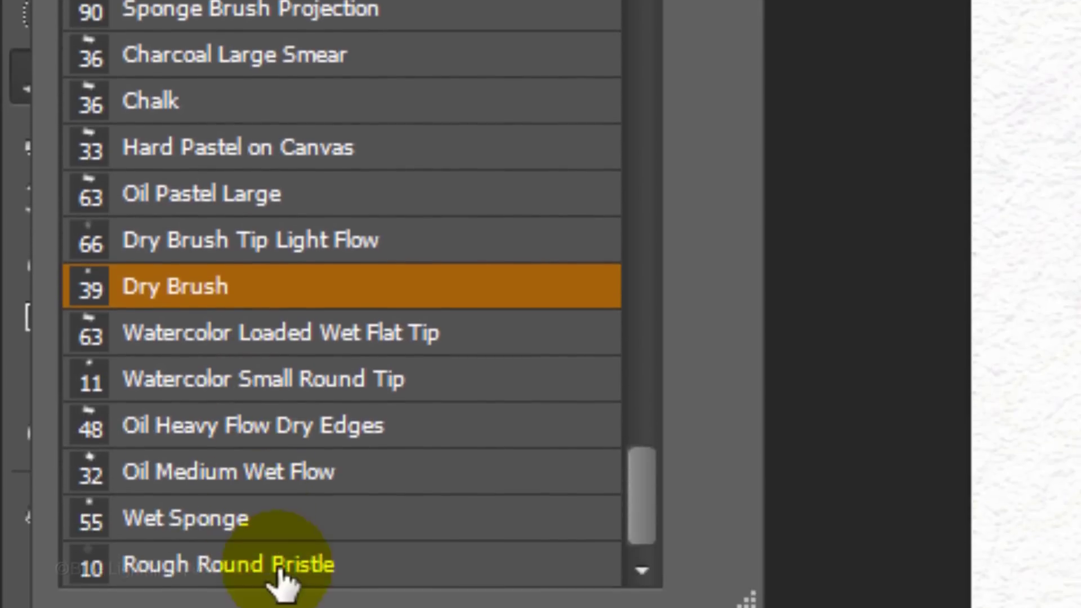
pyautogui.click(279, 563)
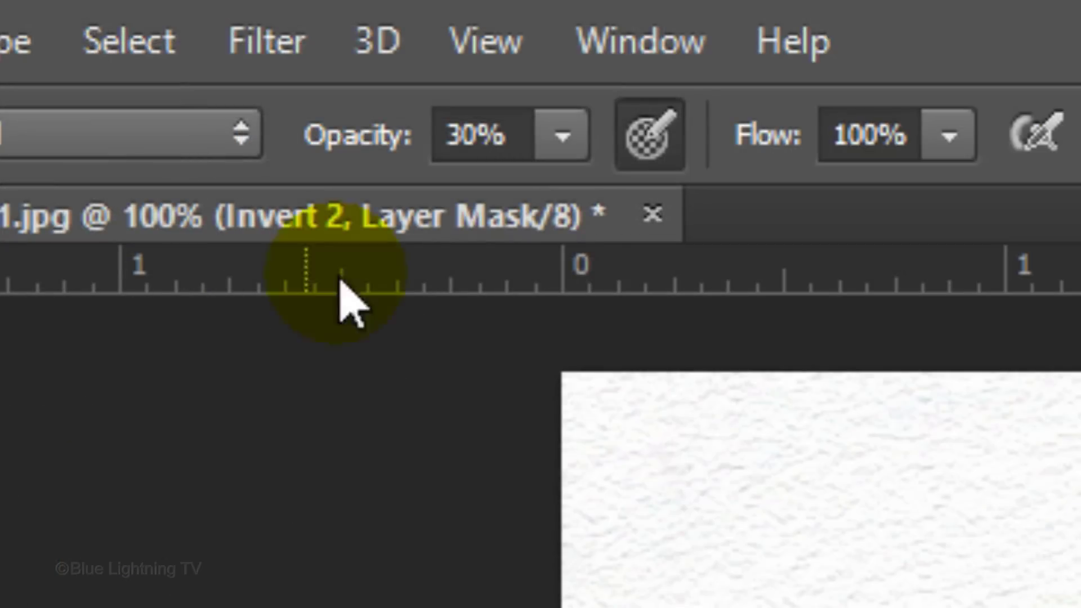
pyautogui.click(519, 133)
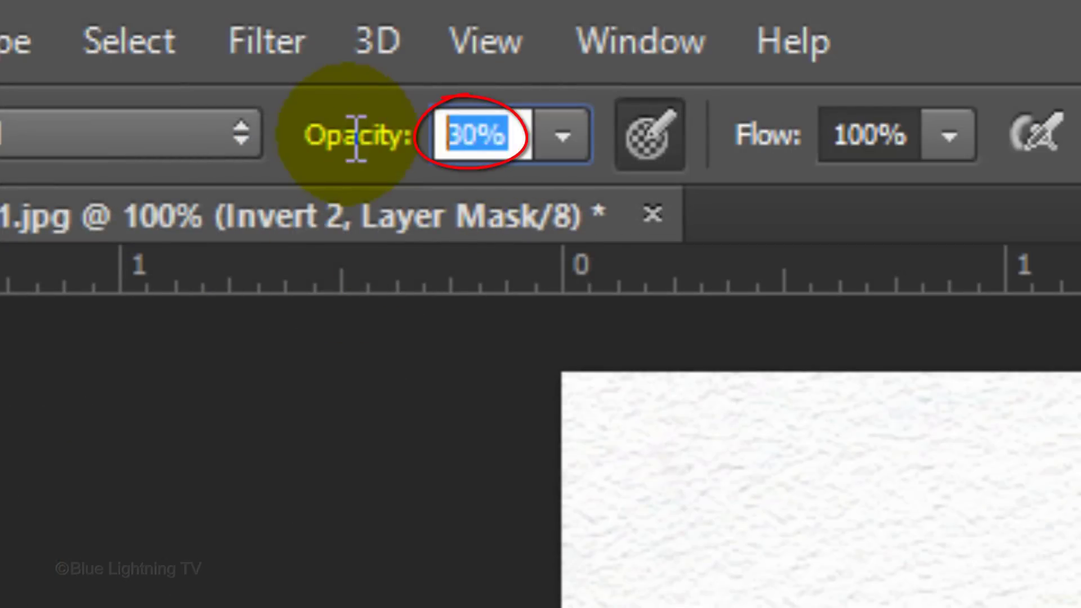
pyautogui.write('100')
pyautogui.press('Return')
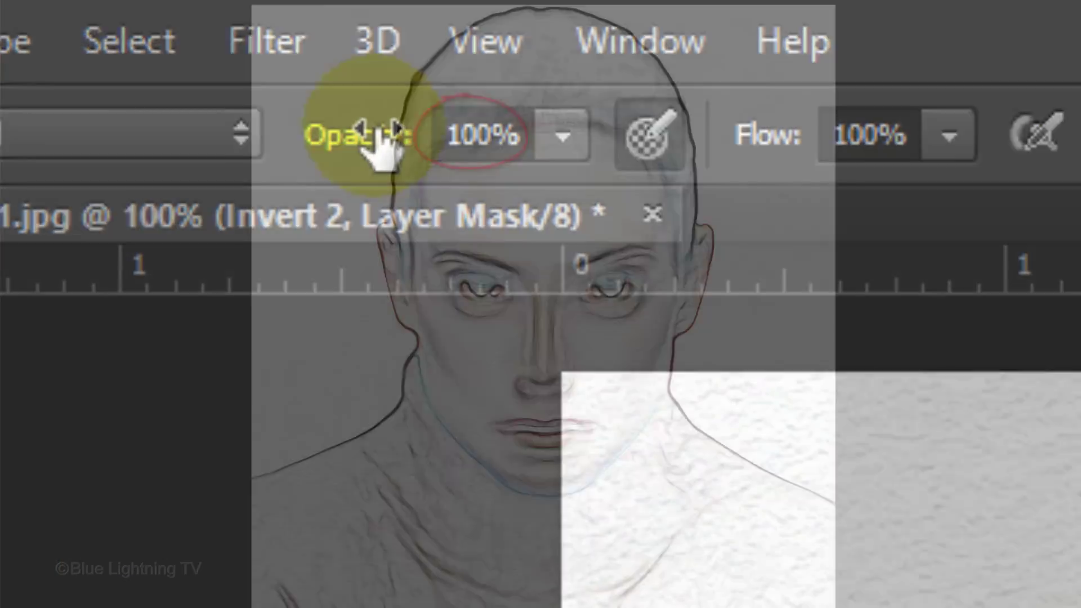